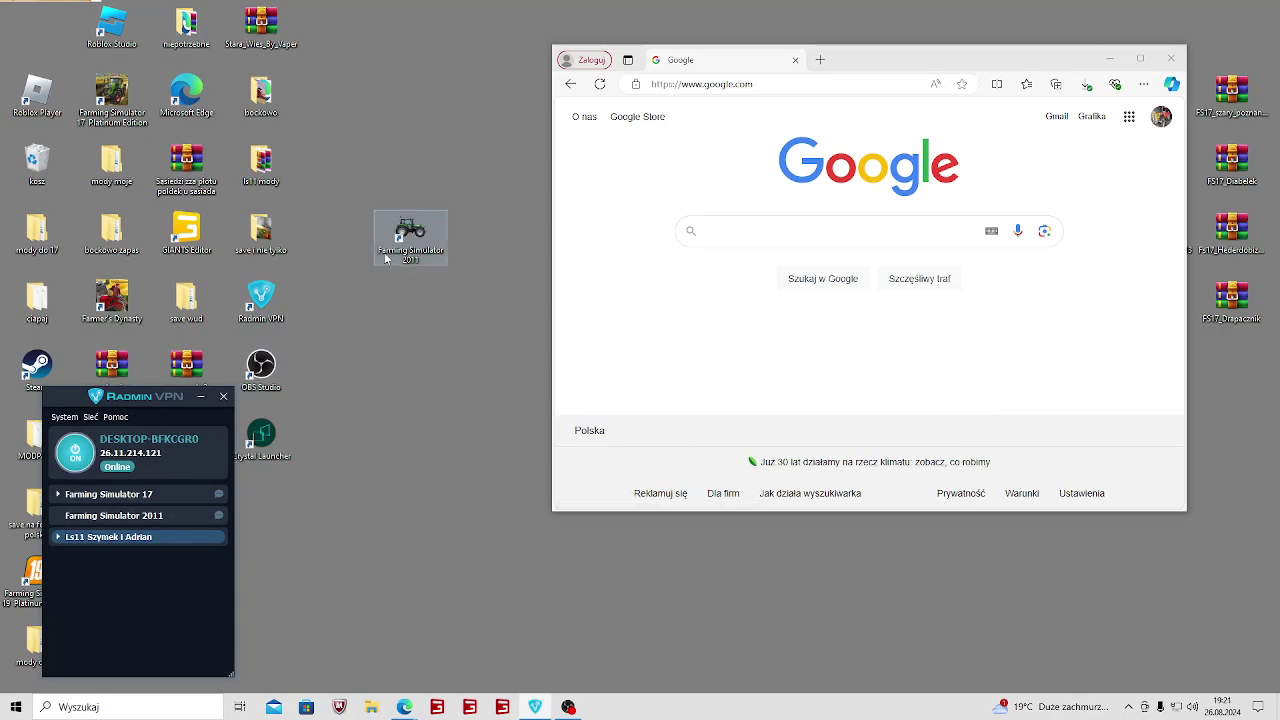
Launch Farming Simulator 2011 through Steam from its desktop shortcut.
click(405, 229)
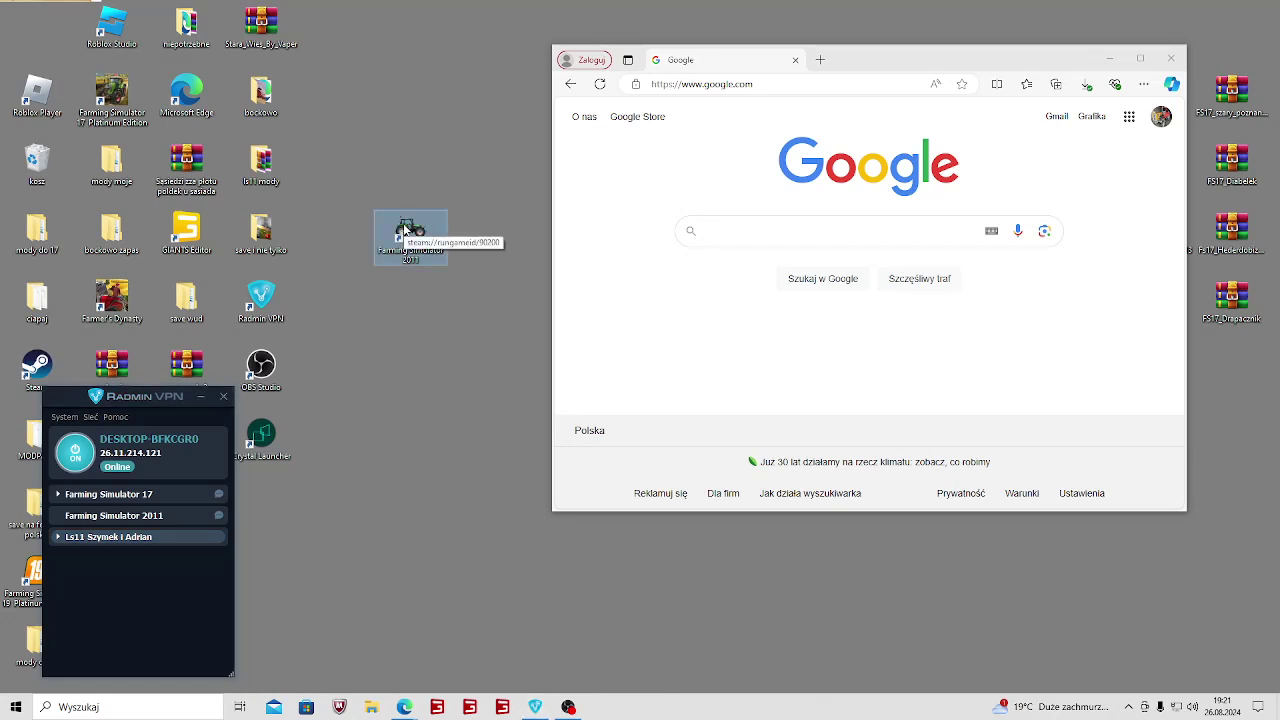
double_click(405, 229)
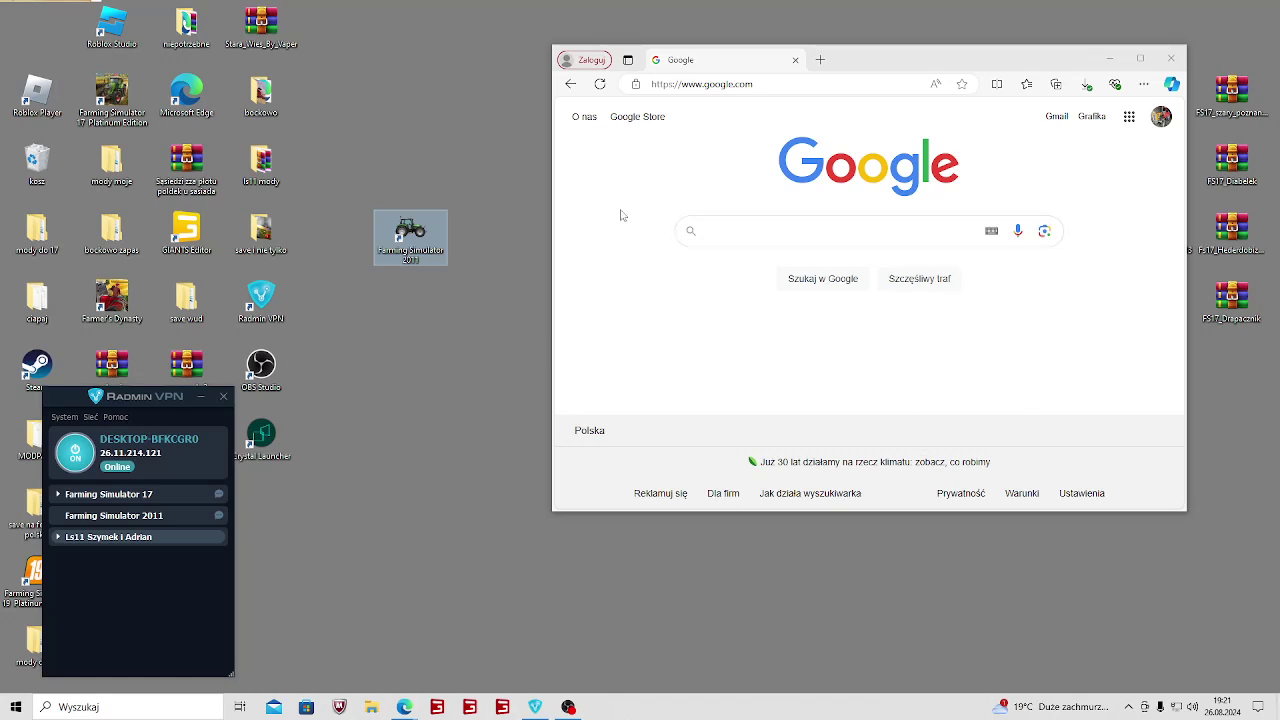
double_click(381, 243)
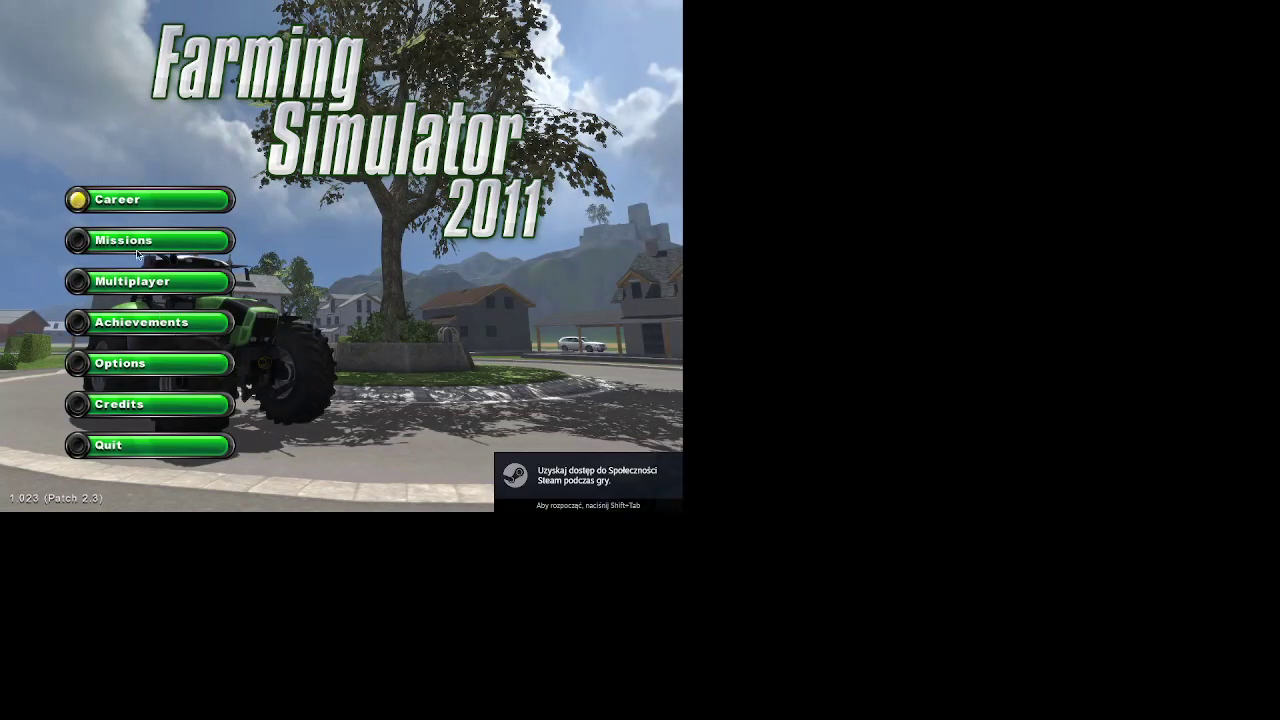
After the game loads, open Multiplayer and back out to the main menu.
click(150, 284)
key(Escape)
Open Multiplayer's Join Game list and browse the open online games.
click(150, 281)
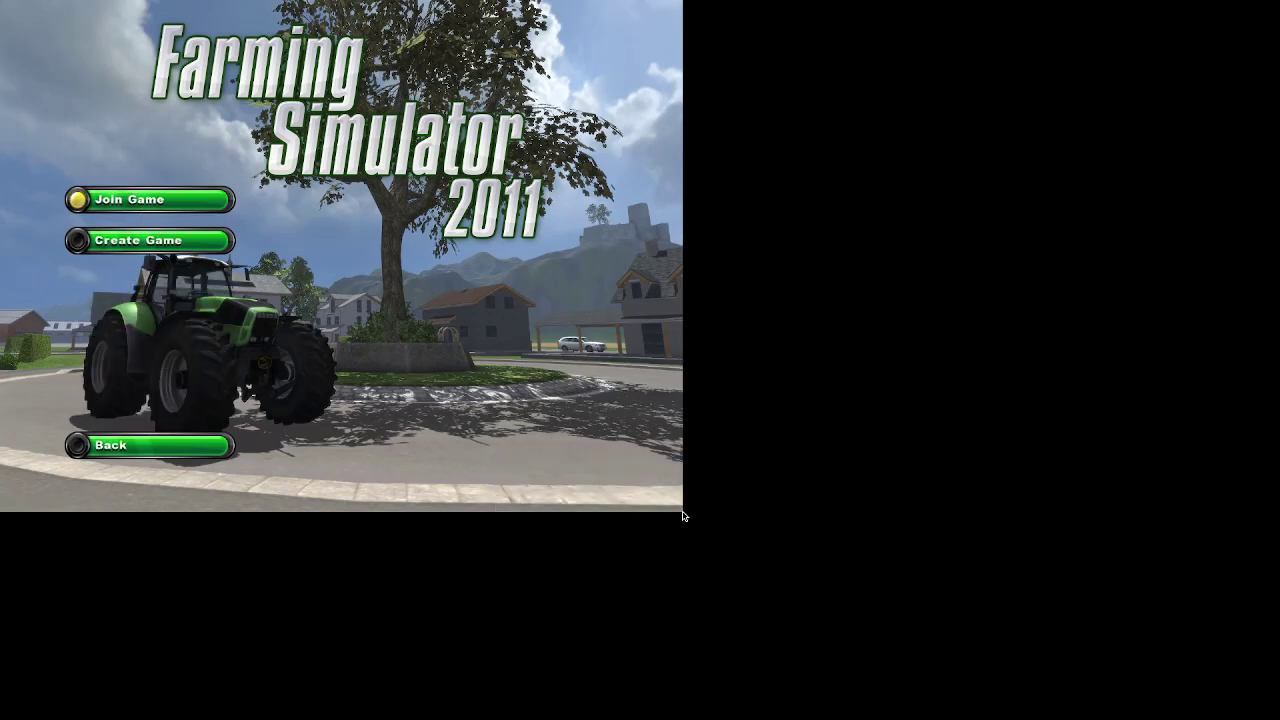
click(150, 197)
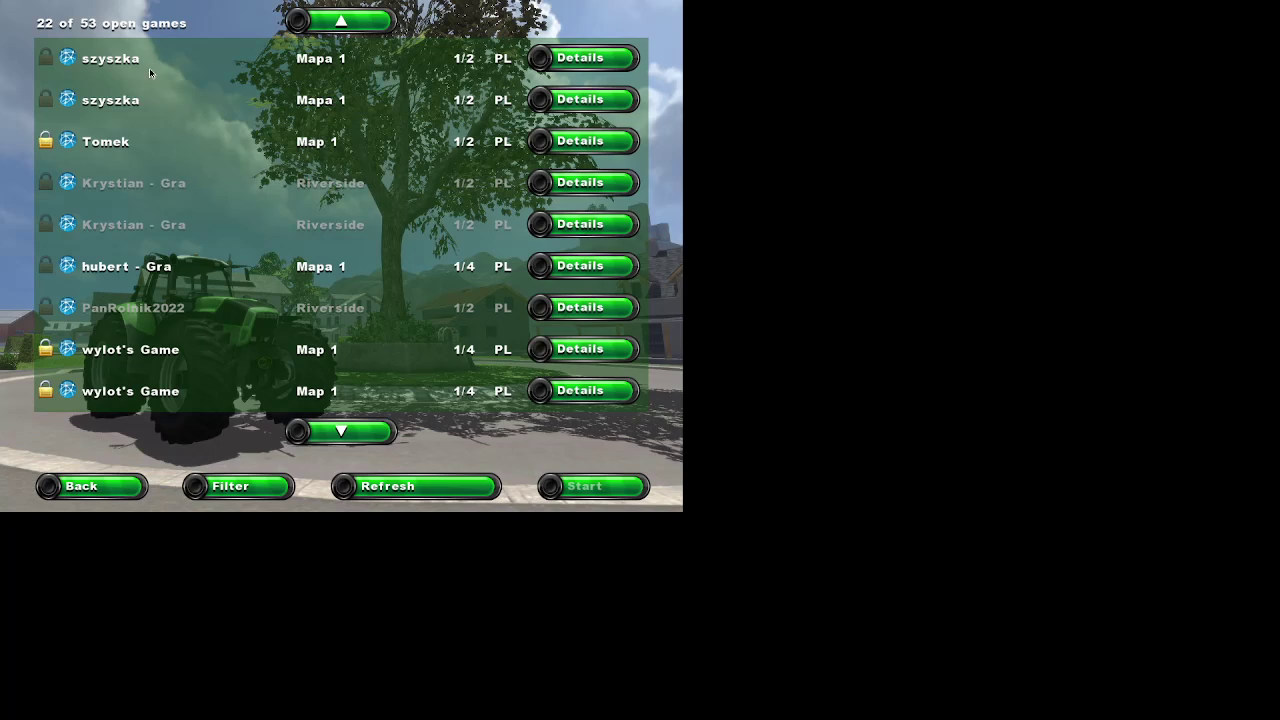
scroll(149, 67, down, 4)
scroll(85, 305, down, 1)
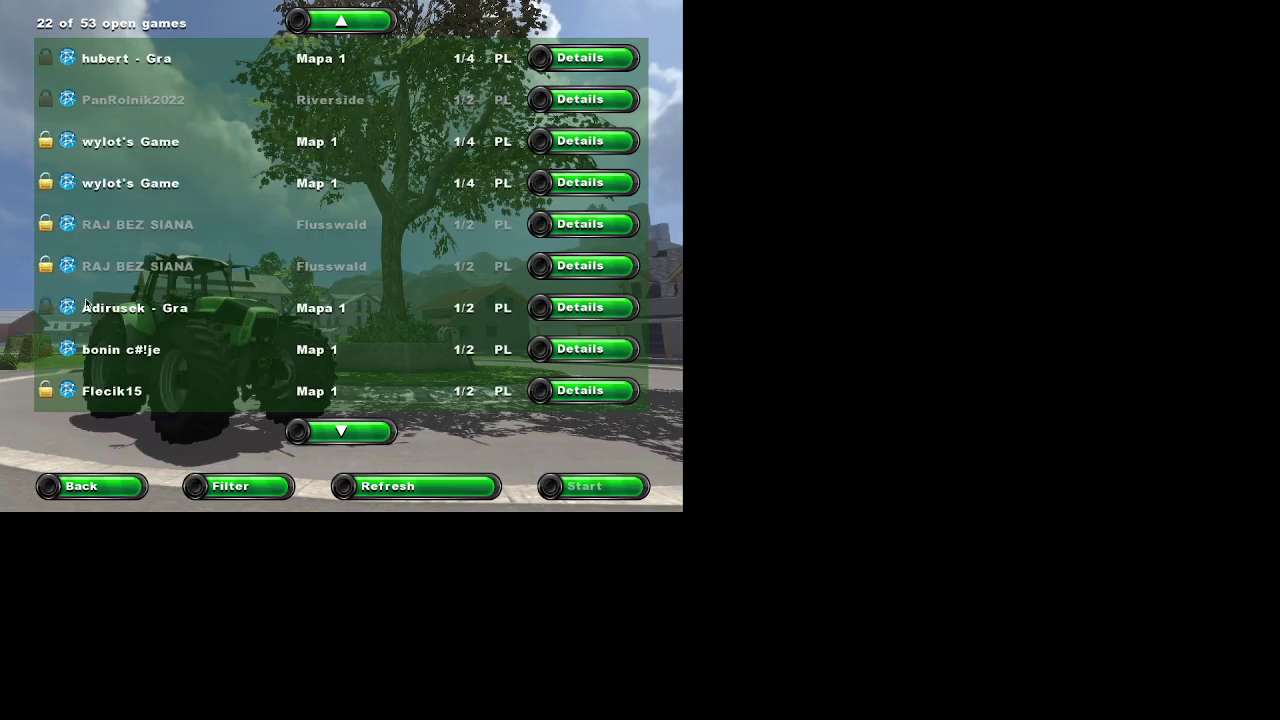
click(85, 305)
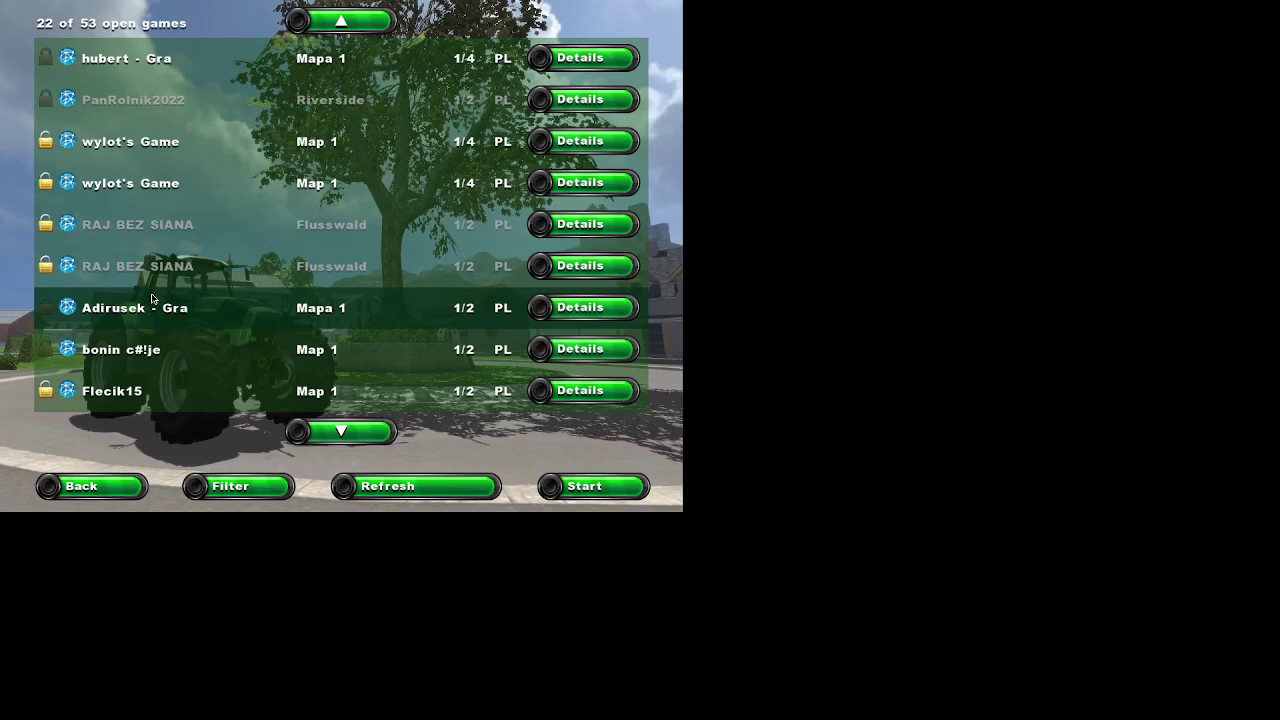
Select the Mapa 1 game with 2/3 players and start joining it.
scroll(97, 375, down, 1)
scroll(112, 365, down, 3)
scroll(107, 345, down, 4)
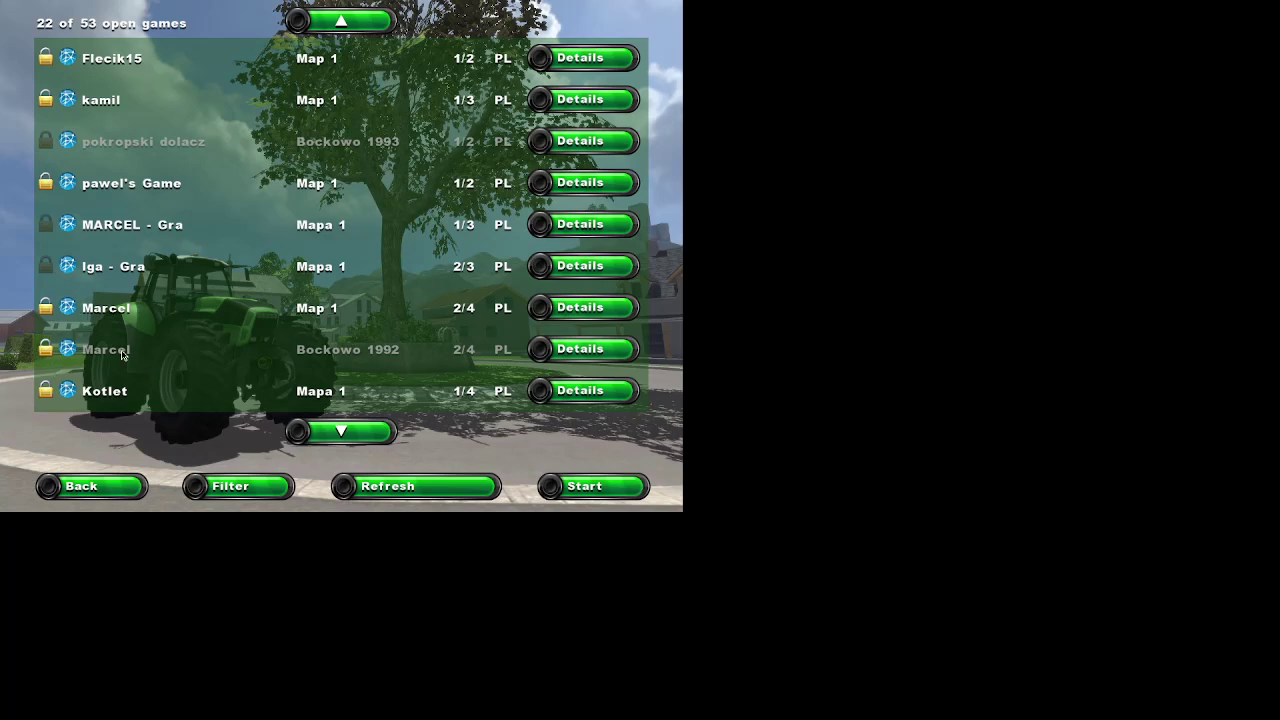
click(101, 255)
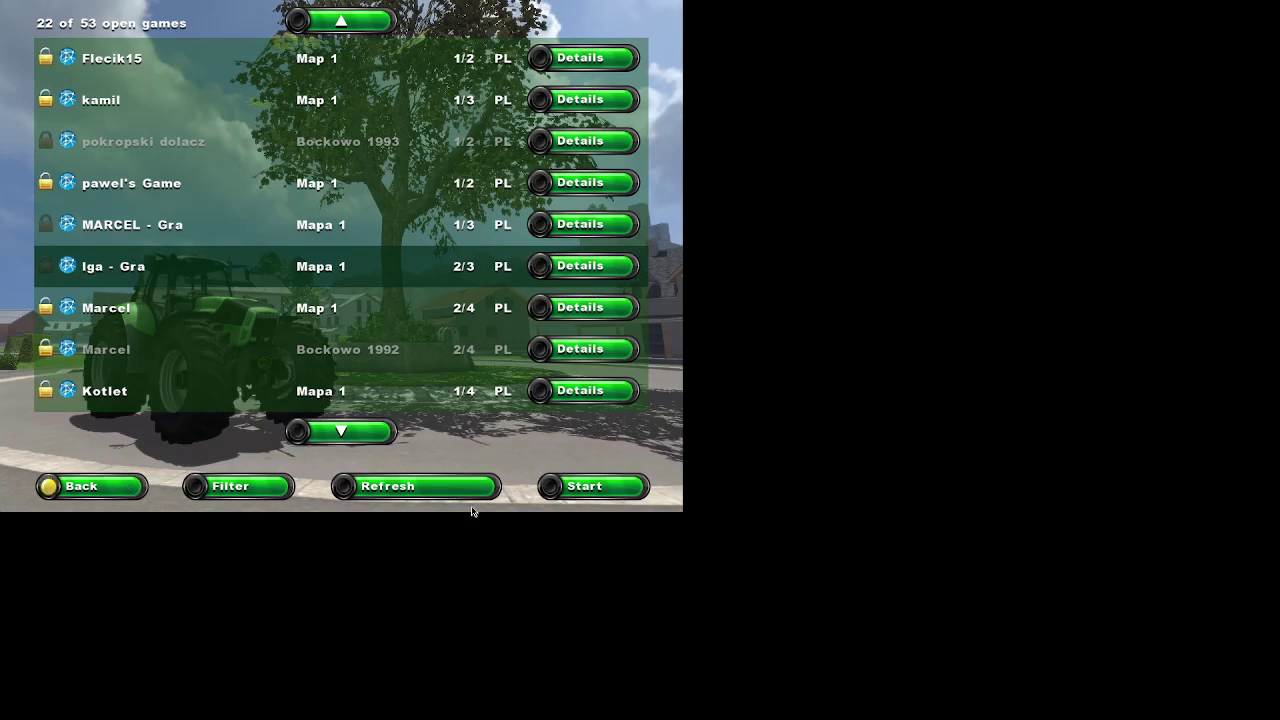
click(585, 482)
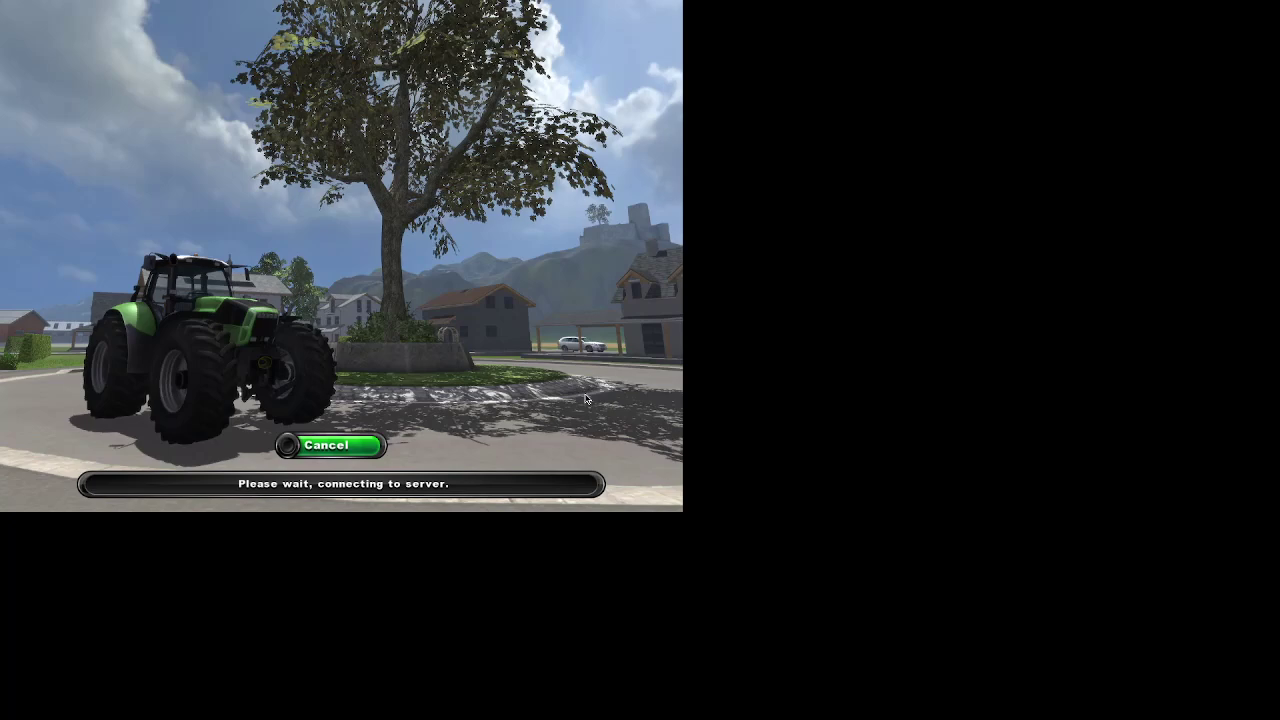
Cancel the connection and try joining a different Map 1 game instead.
click(345, 448)
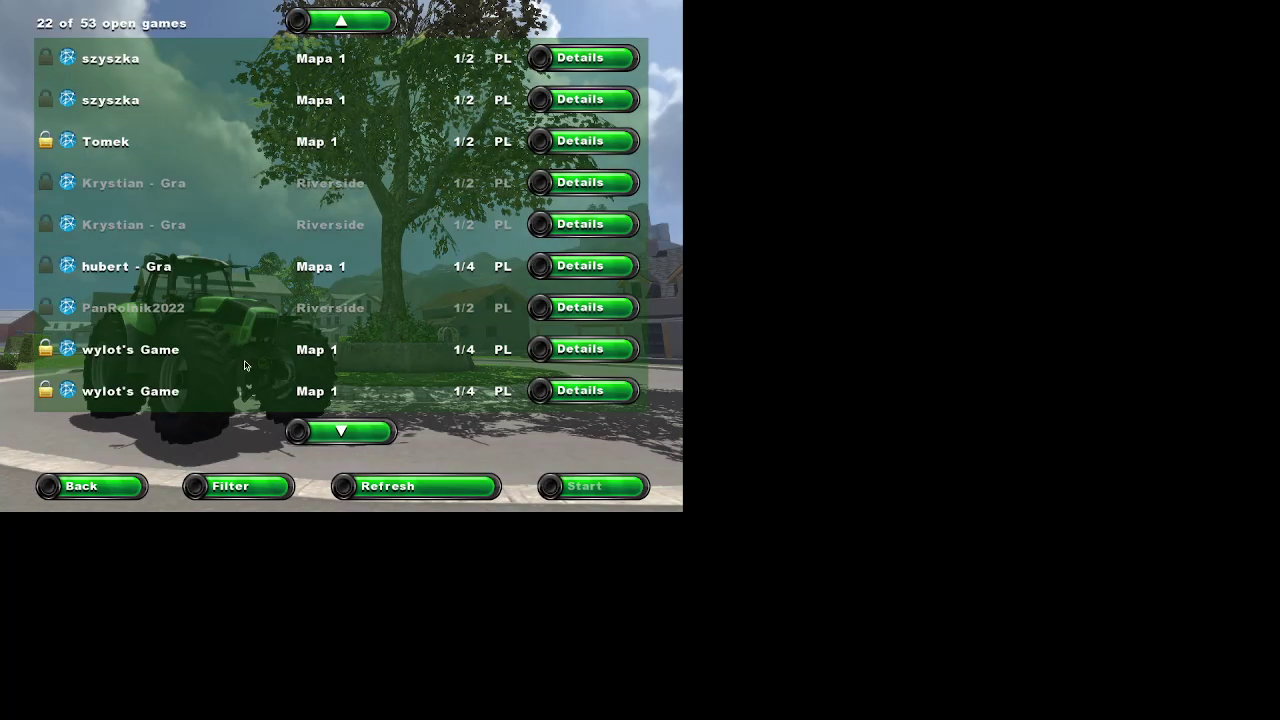
scroll(240, 345, down, 5)
scroll(245, 347, down, 3)
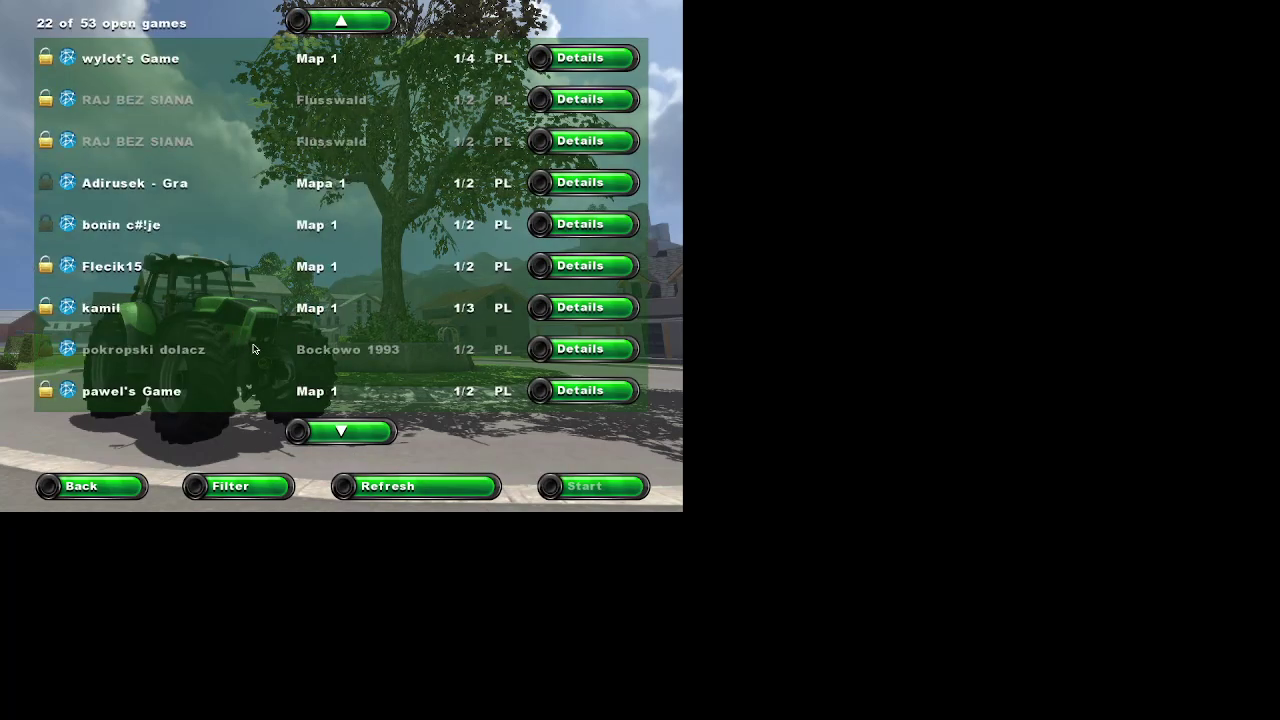
click(91, 228)
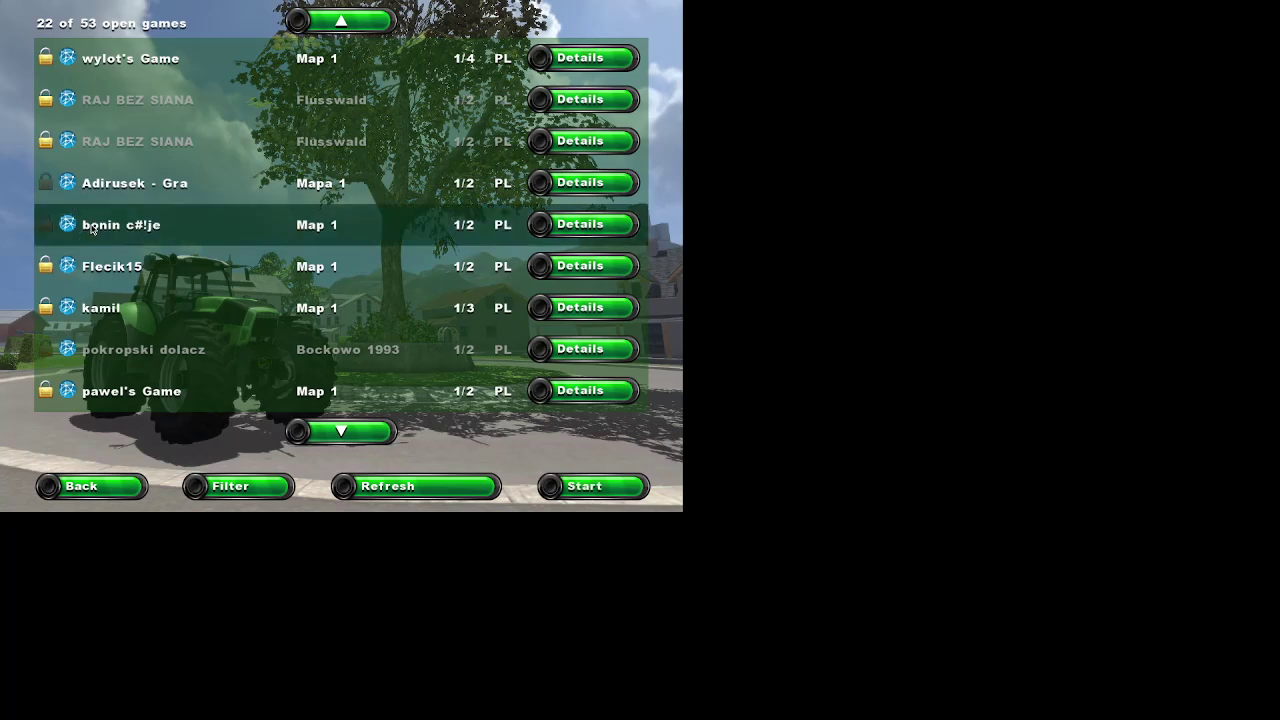
double_click(91, 228)
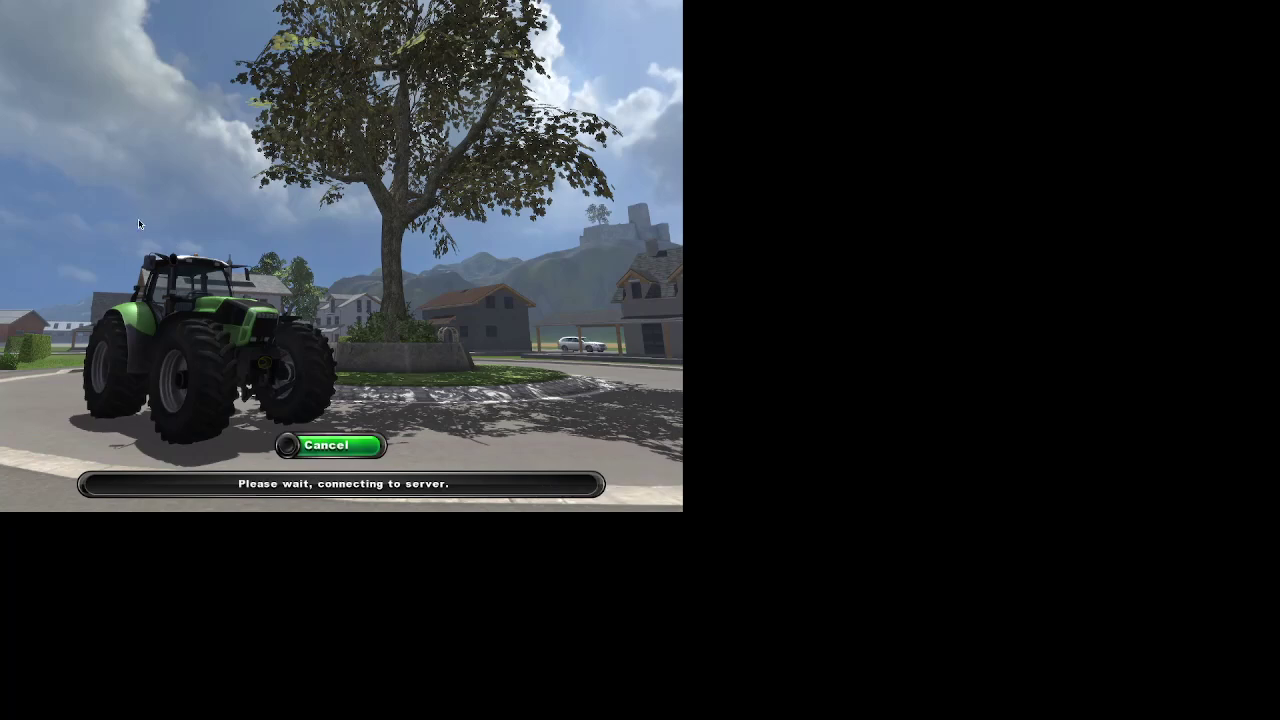
Cancel the stalled connection and go back to the main menu.
click(323, 443)
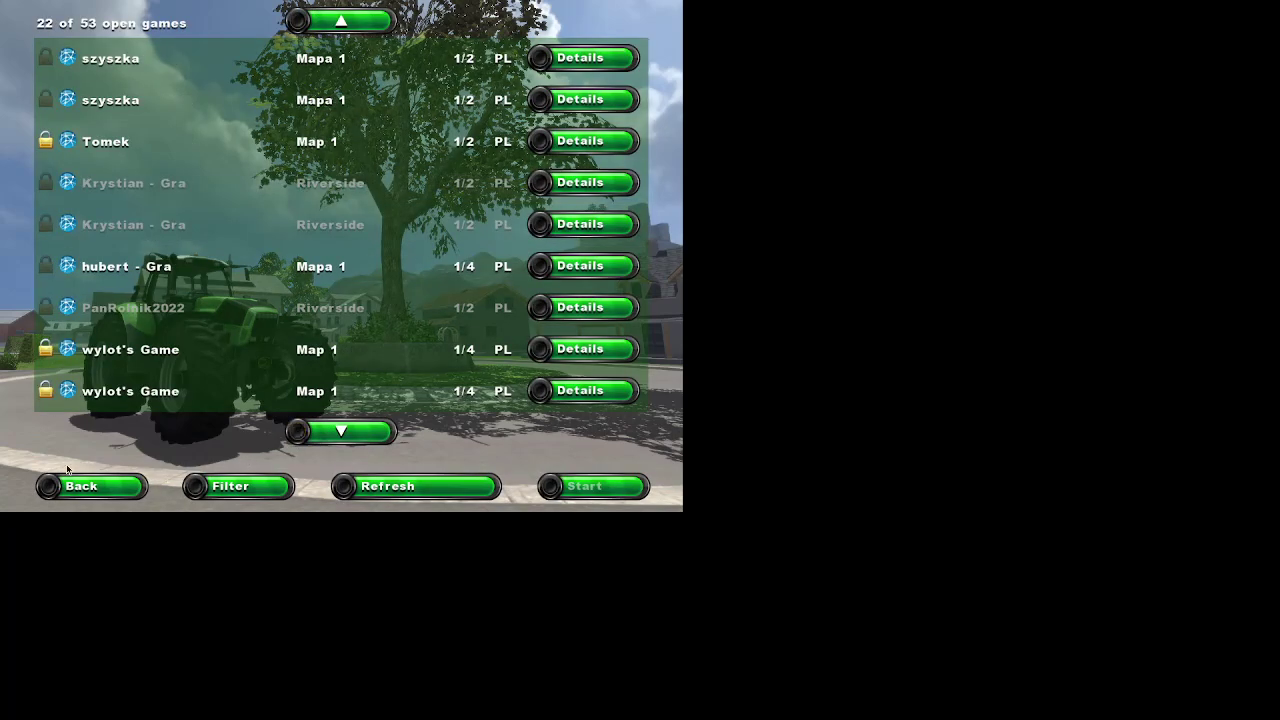
click(122, 490)
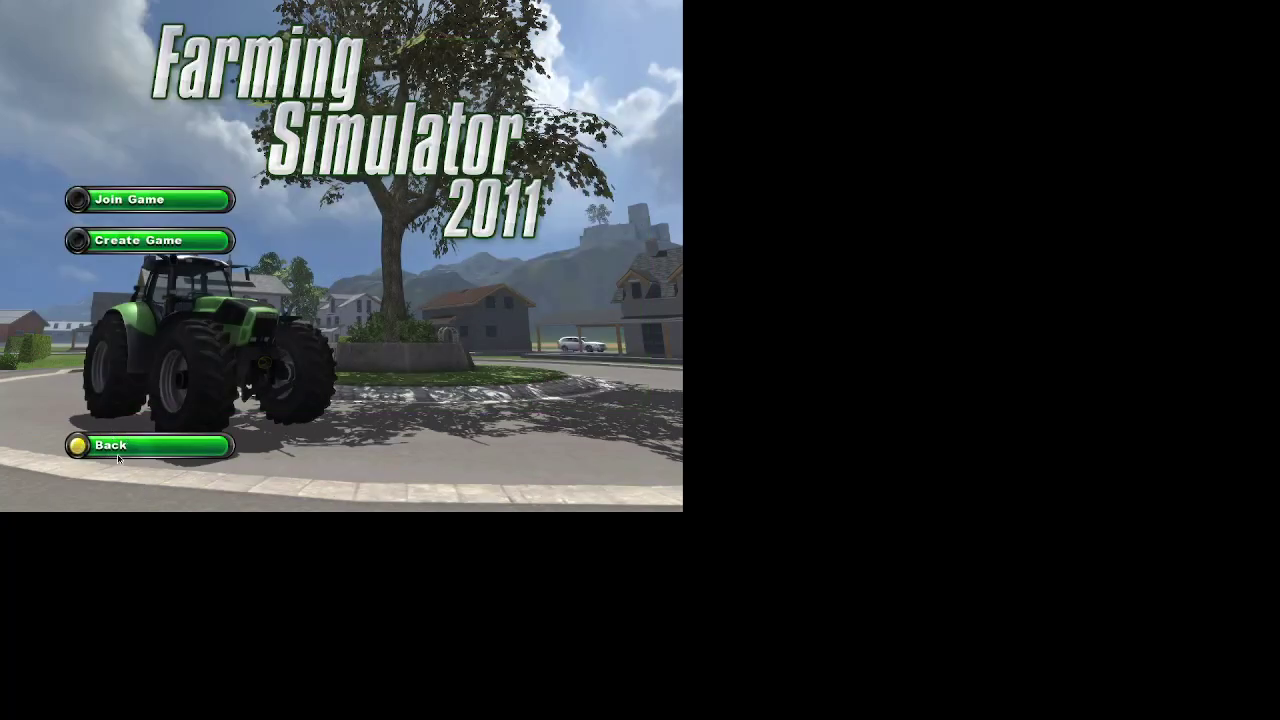
click(118, 458)
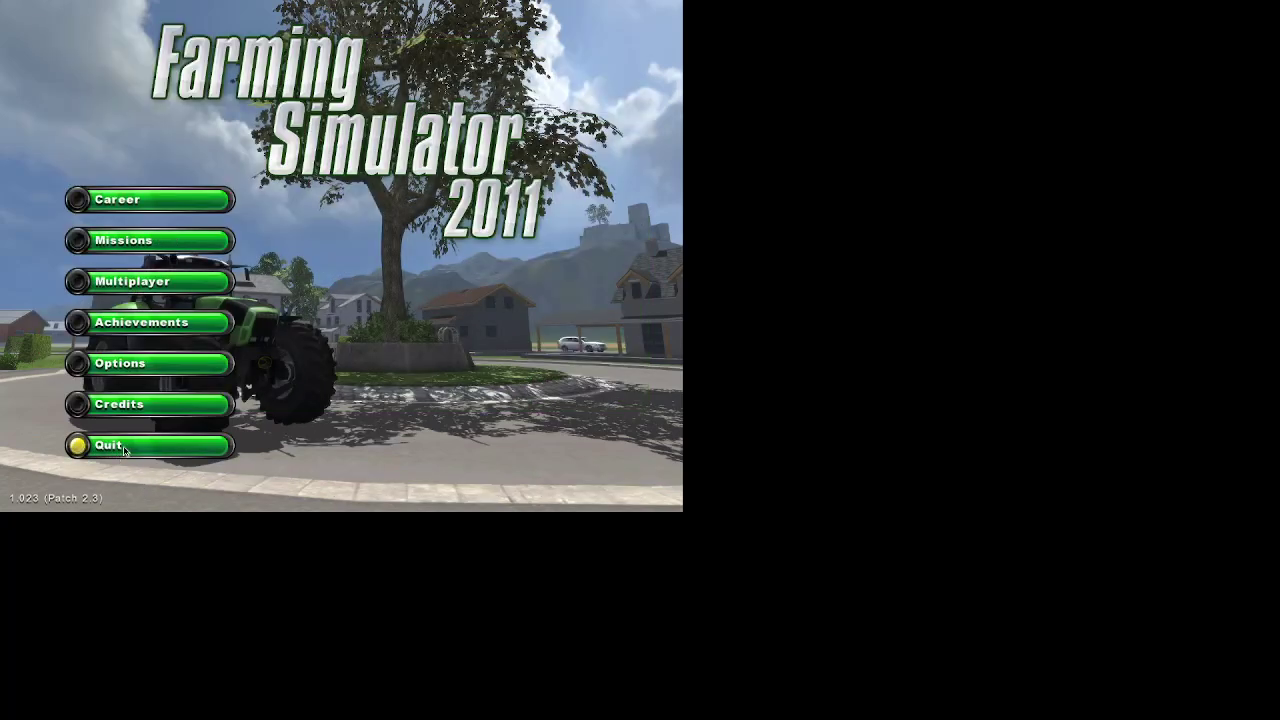
Quit Farming Simulator 2011 from its main menu.
click(124, 451)
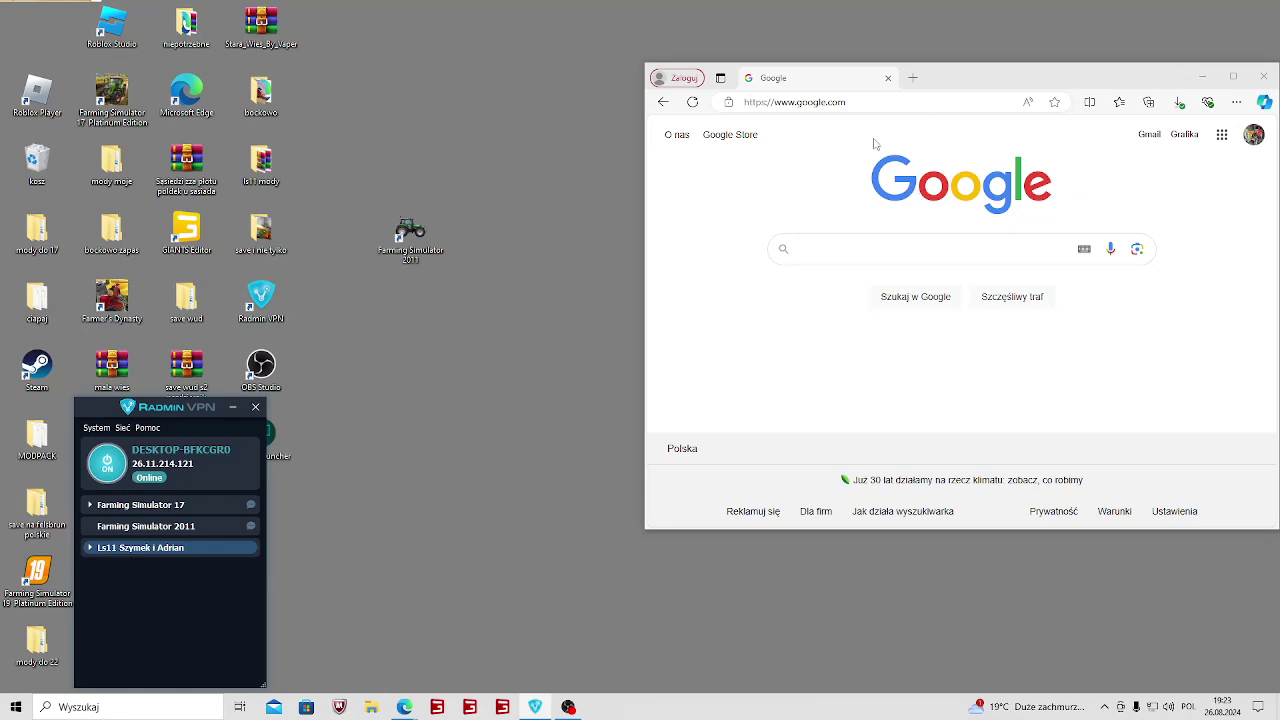
Search Google for 'Radmin Vpn'.
click(790, 258)
text(R)
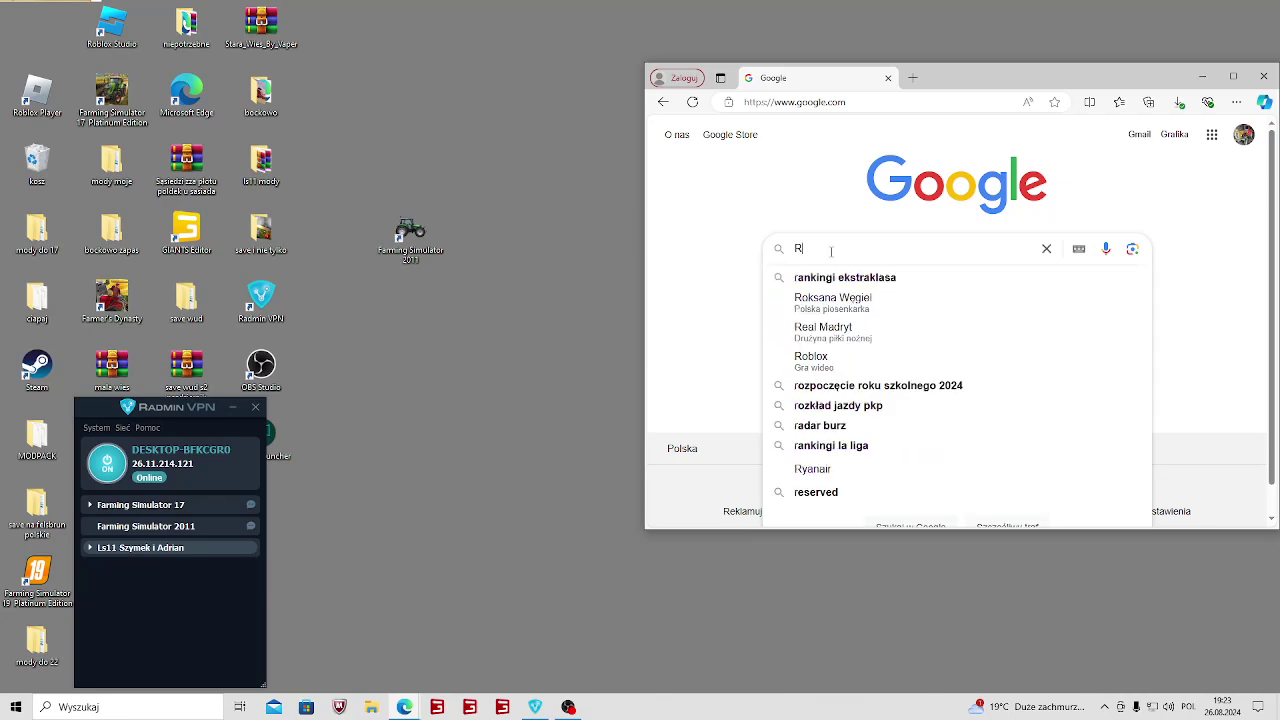
text(admin V)
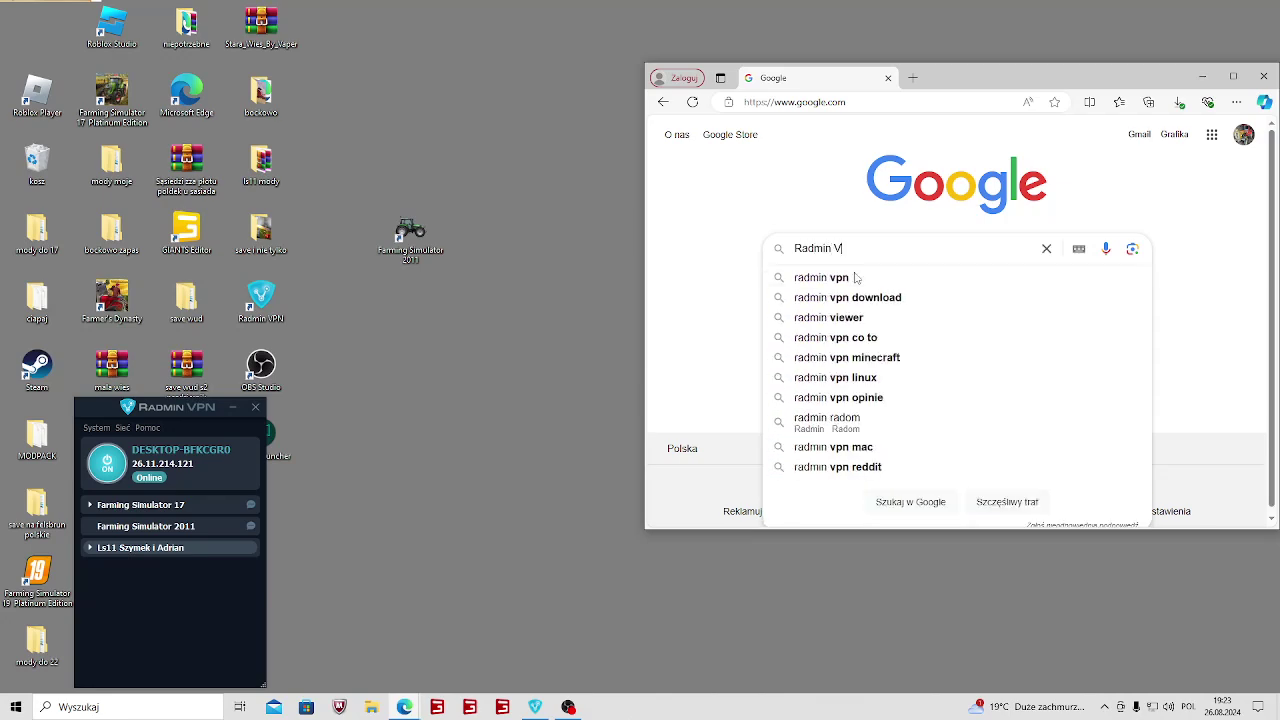
text(pn)
key(Return)
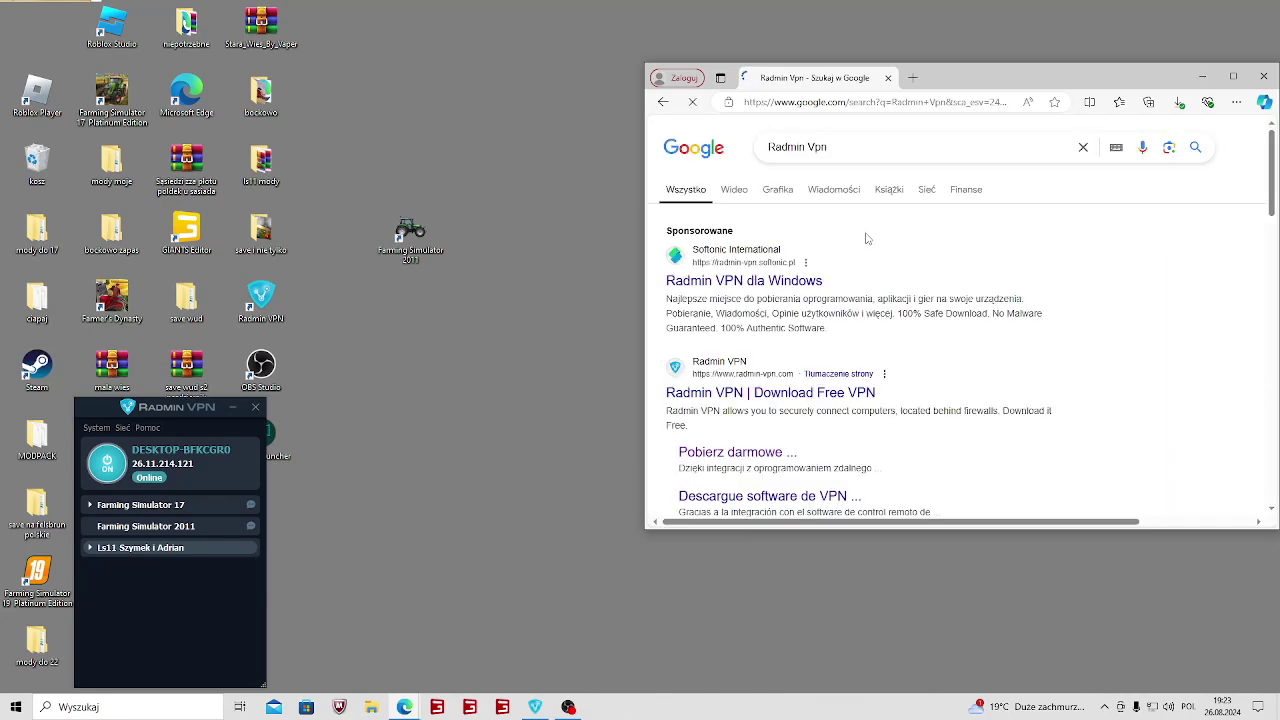
Visit the official Radmin VPN download site, then close Edge.
scroll(770, 393, down, 1)
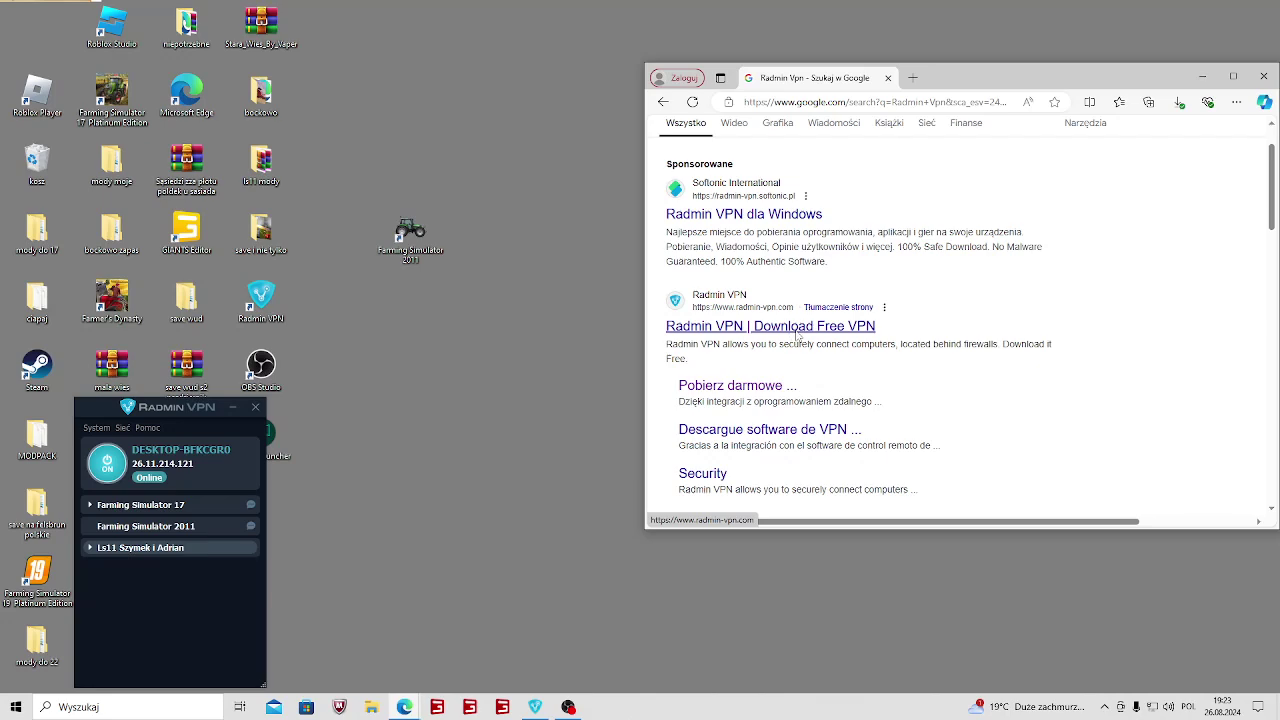
click(796, 330)
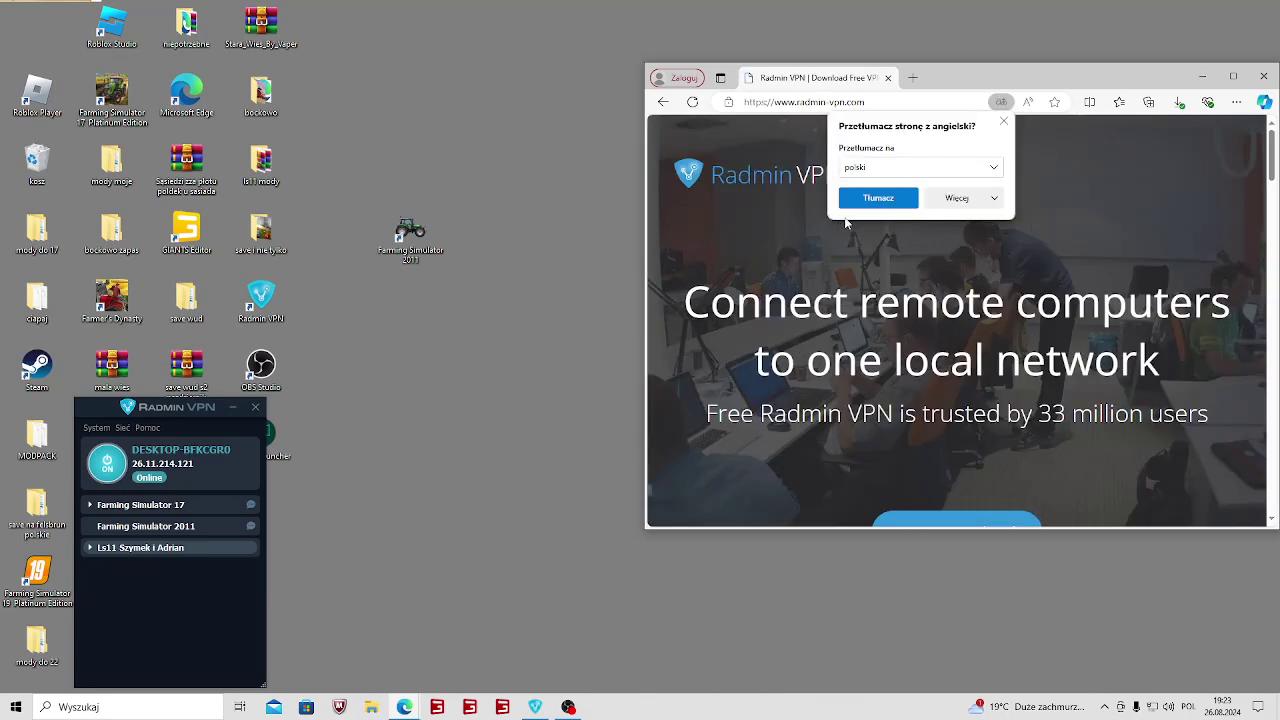
scroll(917, 354, down, 2)
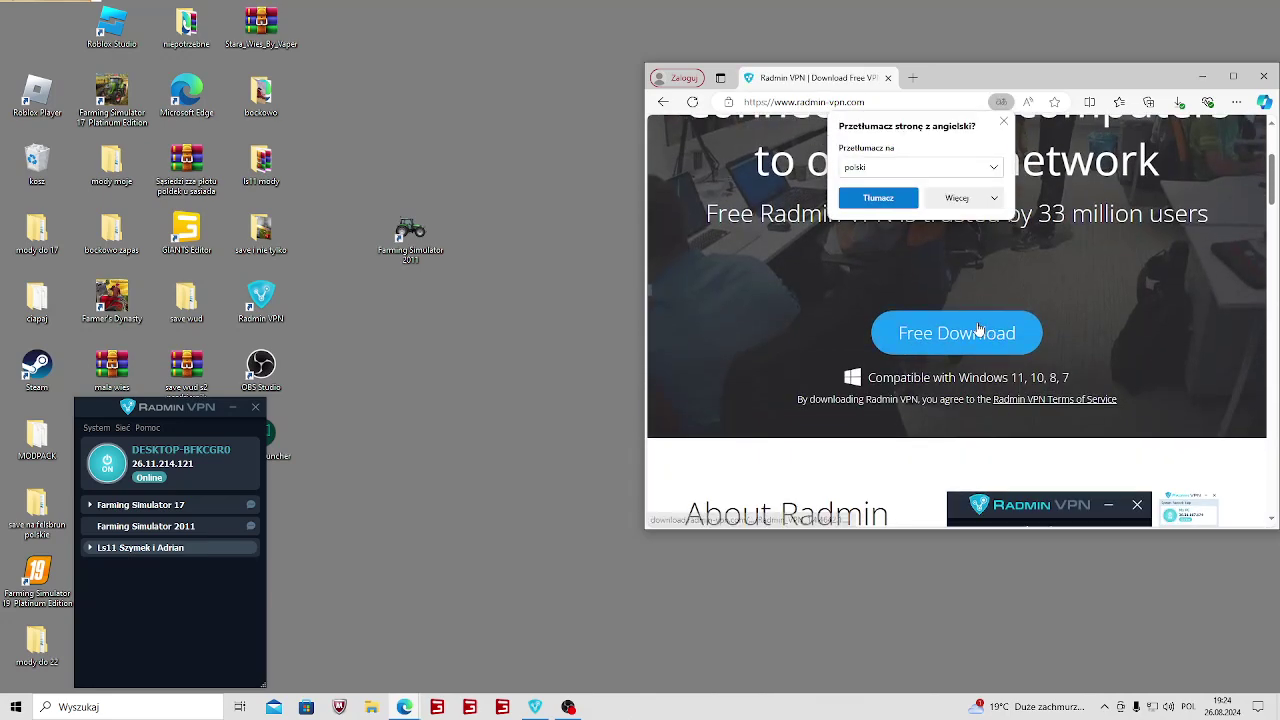
click(1264, 77)
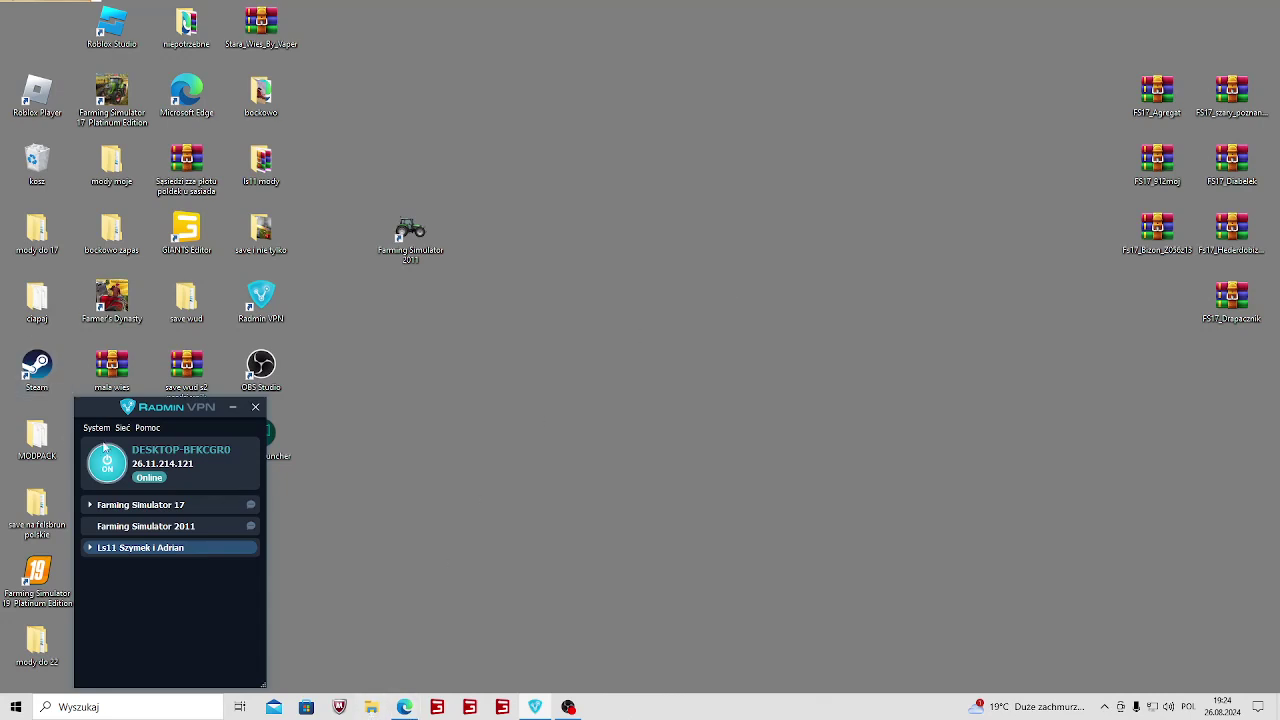
Choose Utwórz sieć from Radmin VPN's Sieć menu.
click(364, 489)
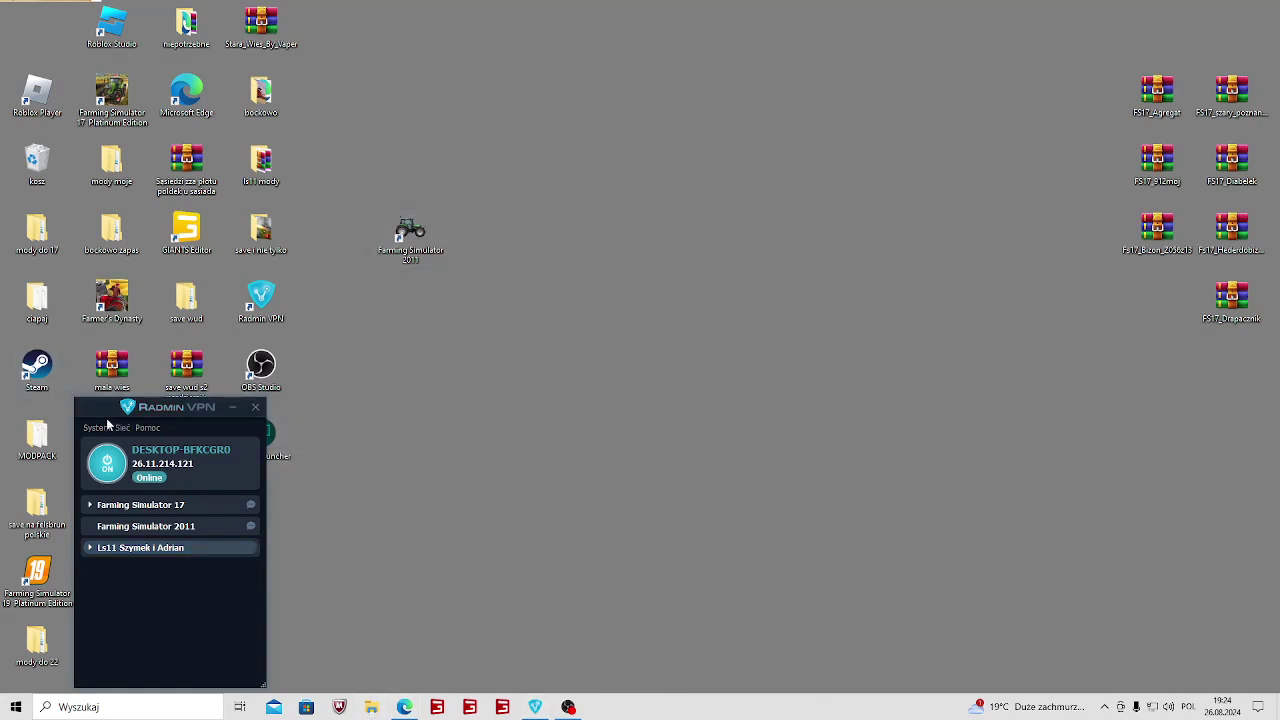
click(118, 428)
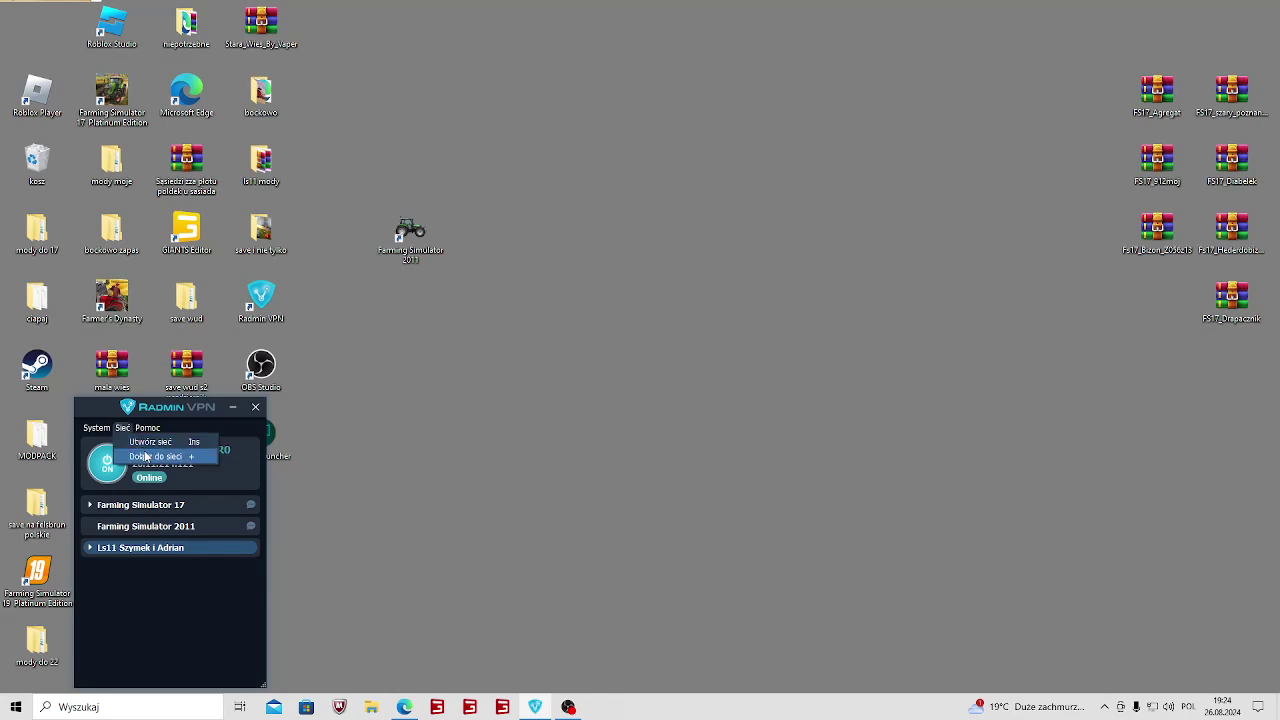
click(146, 444)
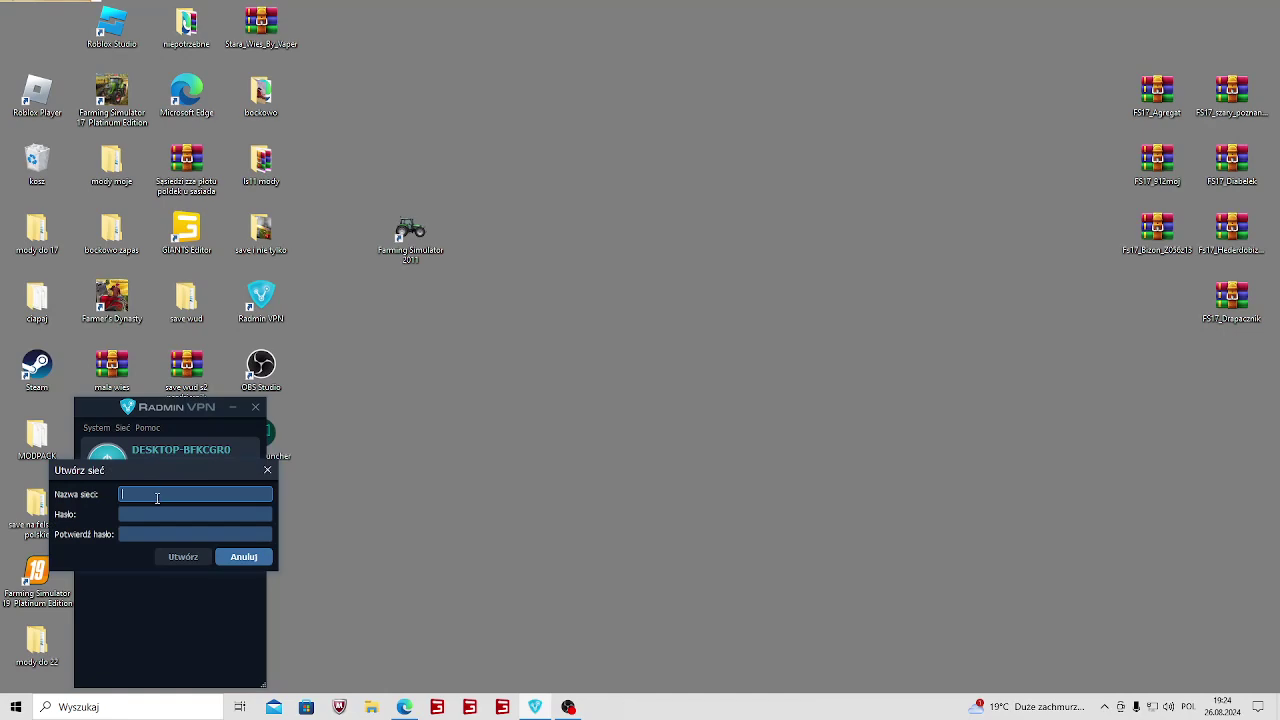
Enter the network name 'Poradnik' with a password and its confirmation.
text(Poradnik)
click(142, 513)
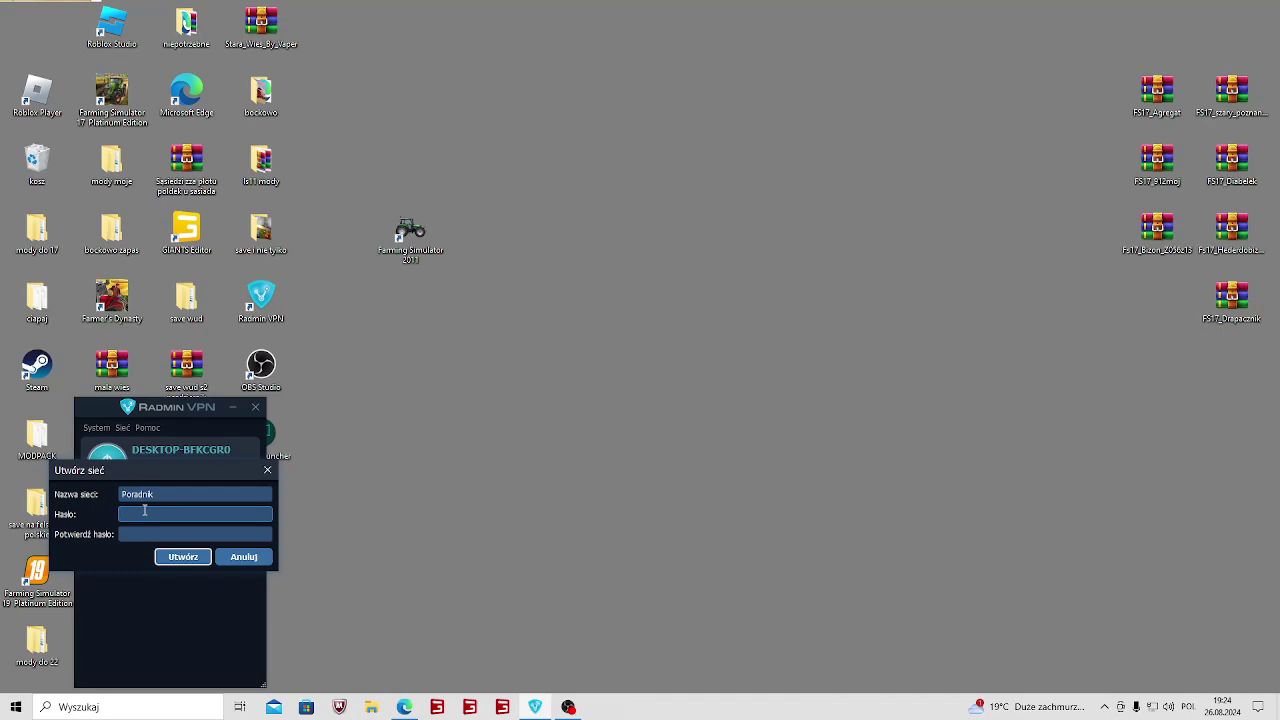
text(125)
key(BackSpace)
key(BackSpace)
key(BackSpace)
key(BackSpace)
text(12345)
click(150, 533)
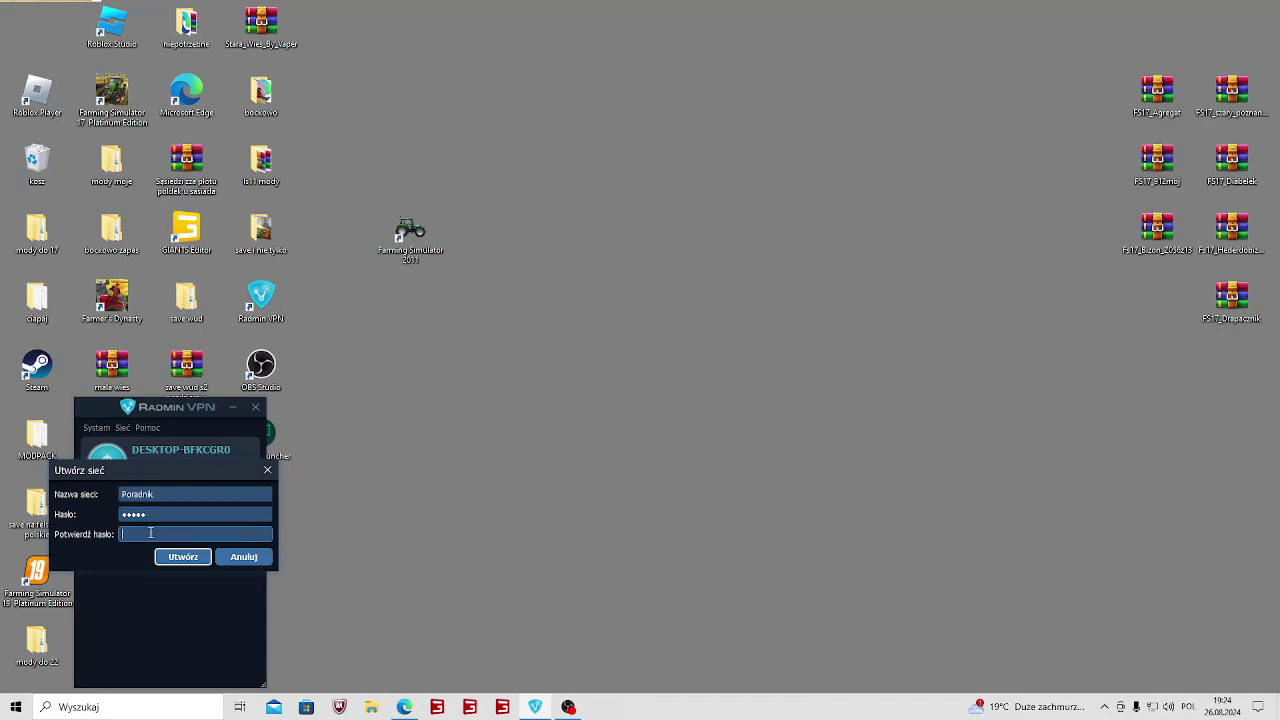
text(123)
click(185, 558)
Make both password fields match, extend the name to 'Poradnikadrian1212', and create the network.
click(175, 517)
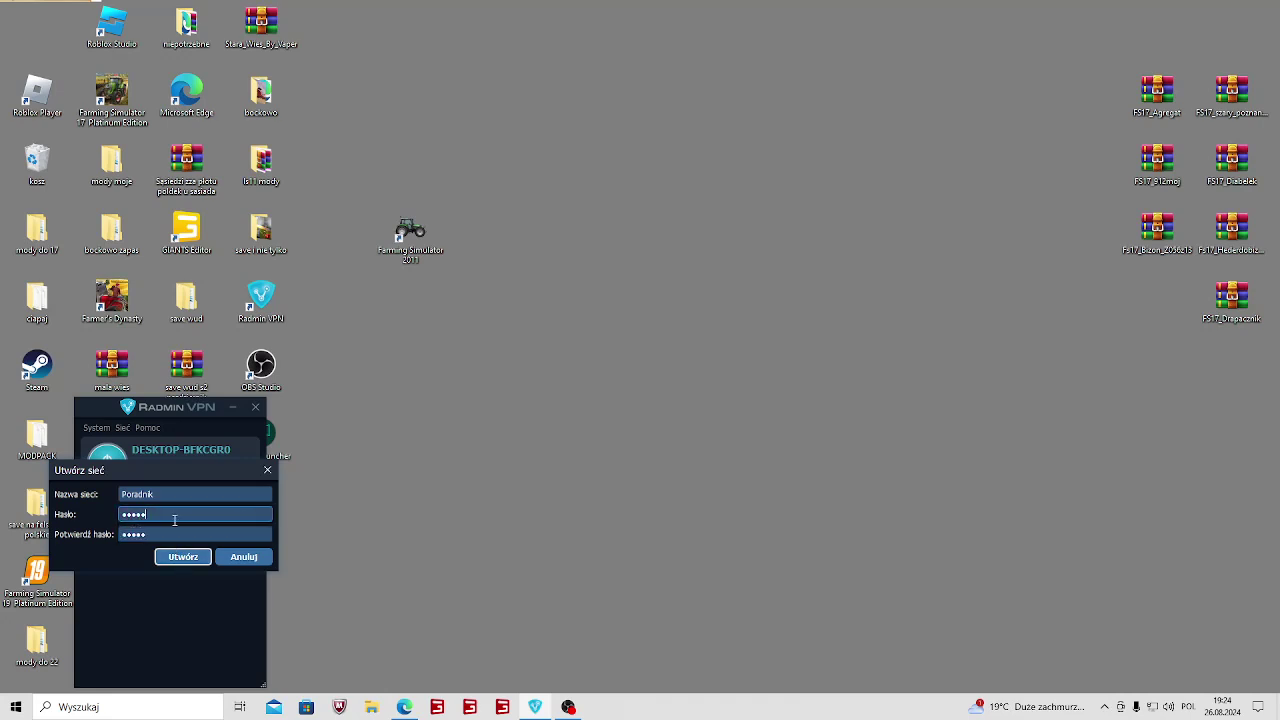
text(6)
key(Tab)
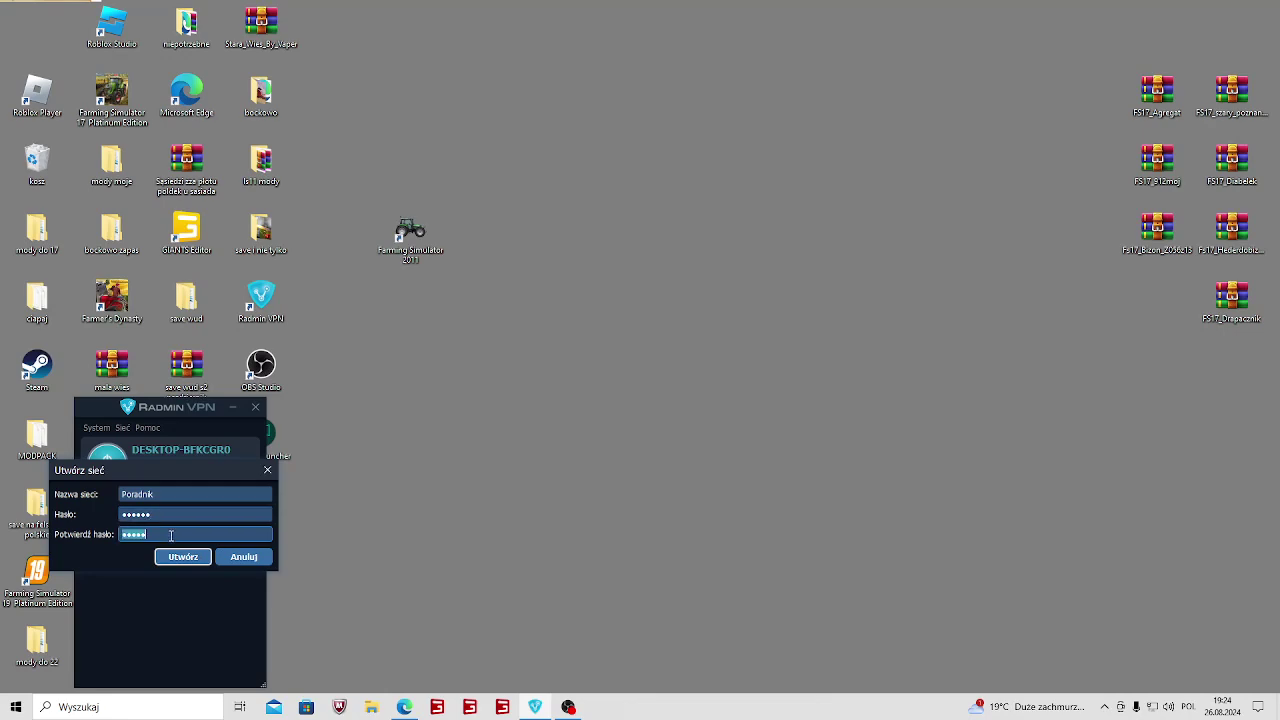
click(181, 534)
text(6)
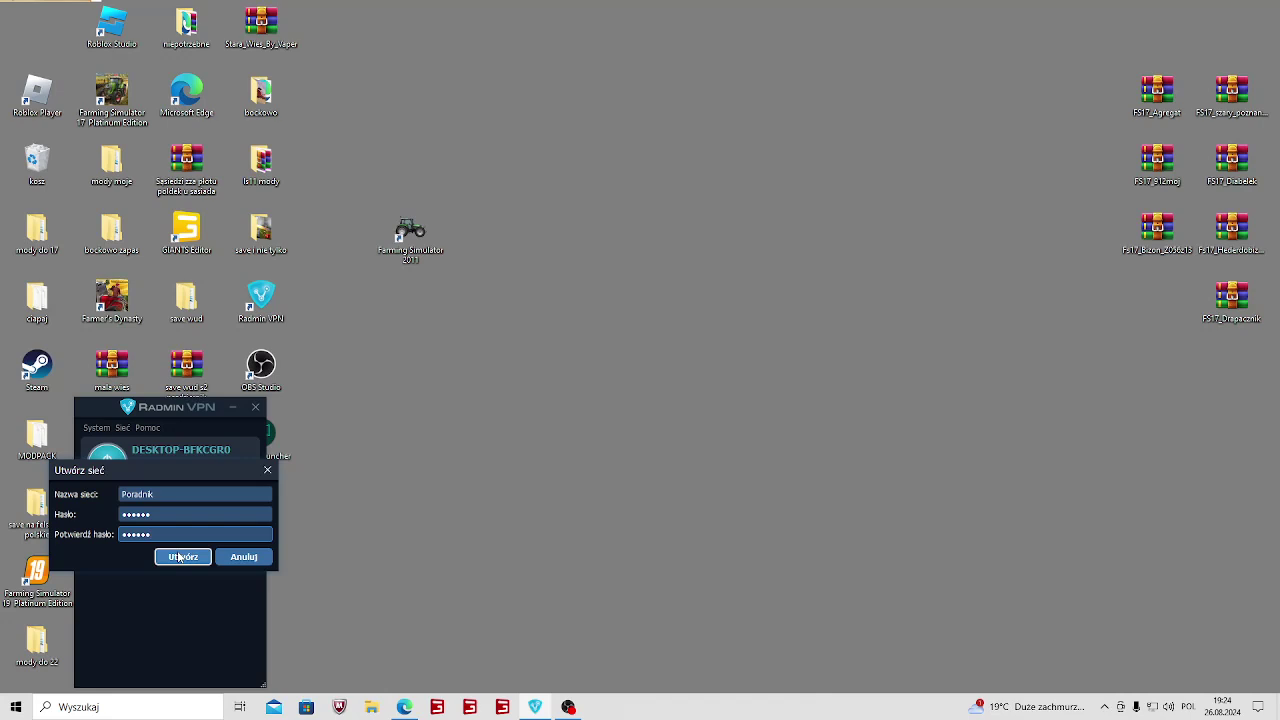
click(178, 553)
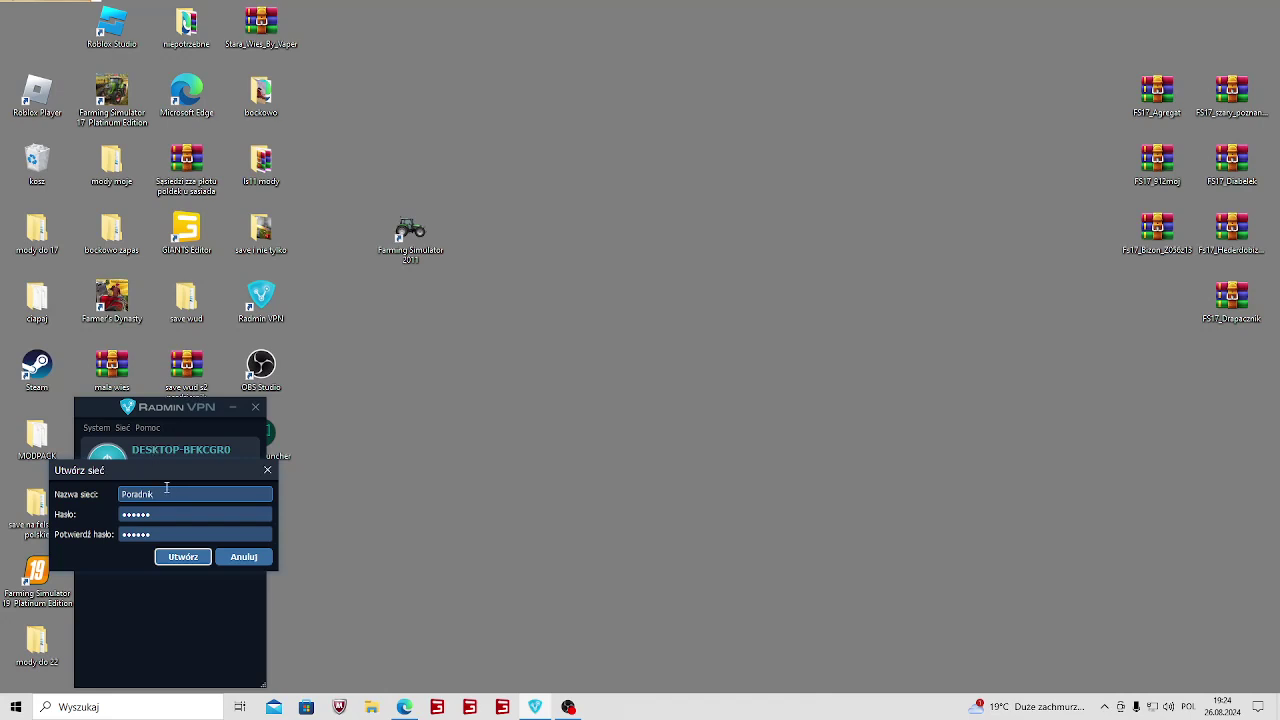
text(adrian1212)
click(172, 556)
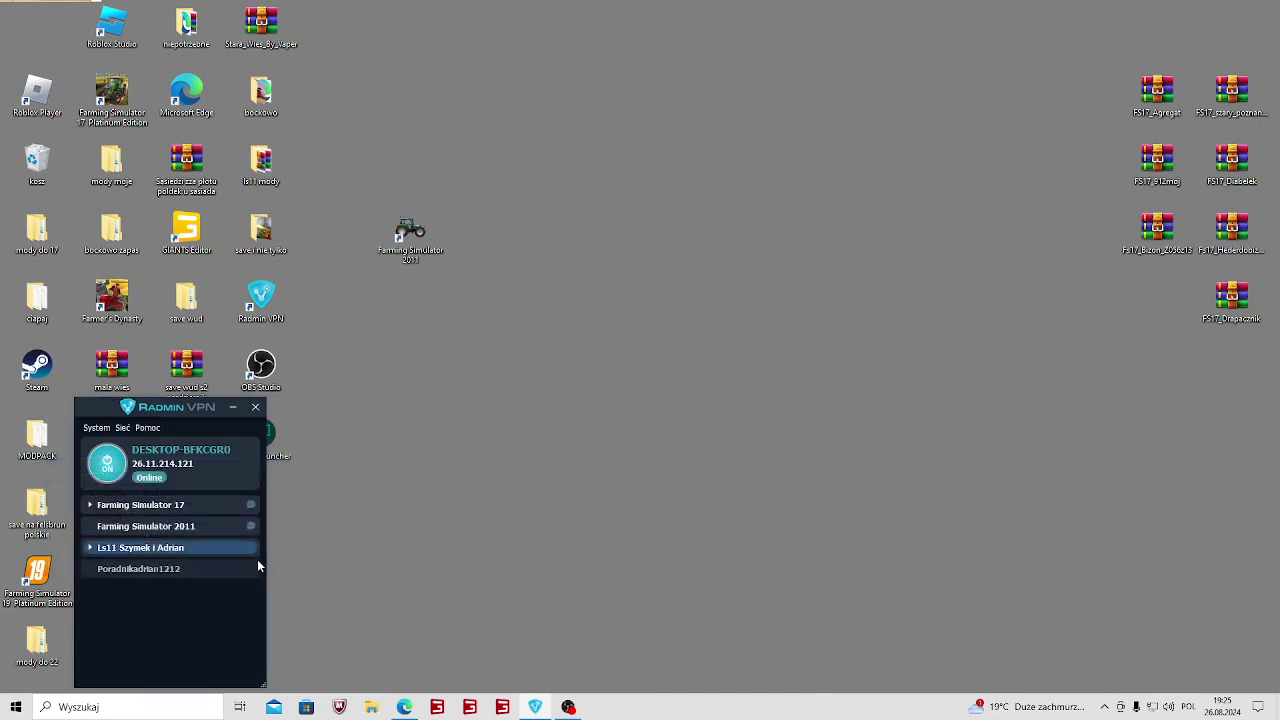
Select the Poradnikadrian1212 row in the network list, then open the Sieć menu.
click(146, 576)
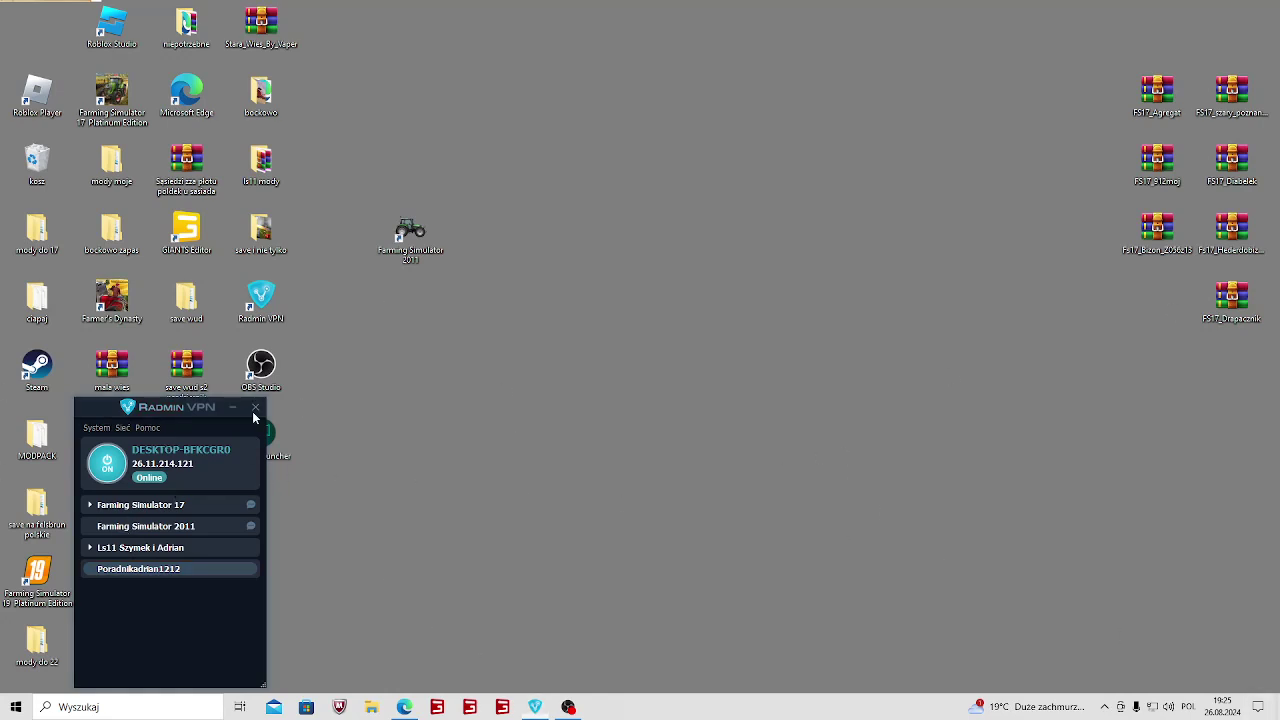
click(127, 428)
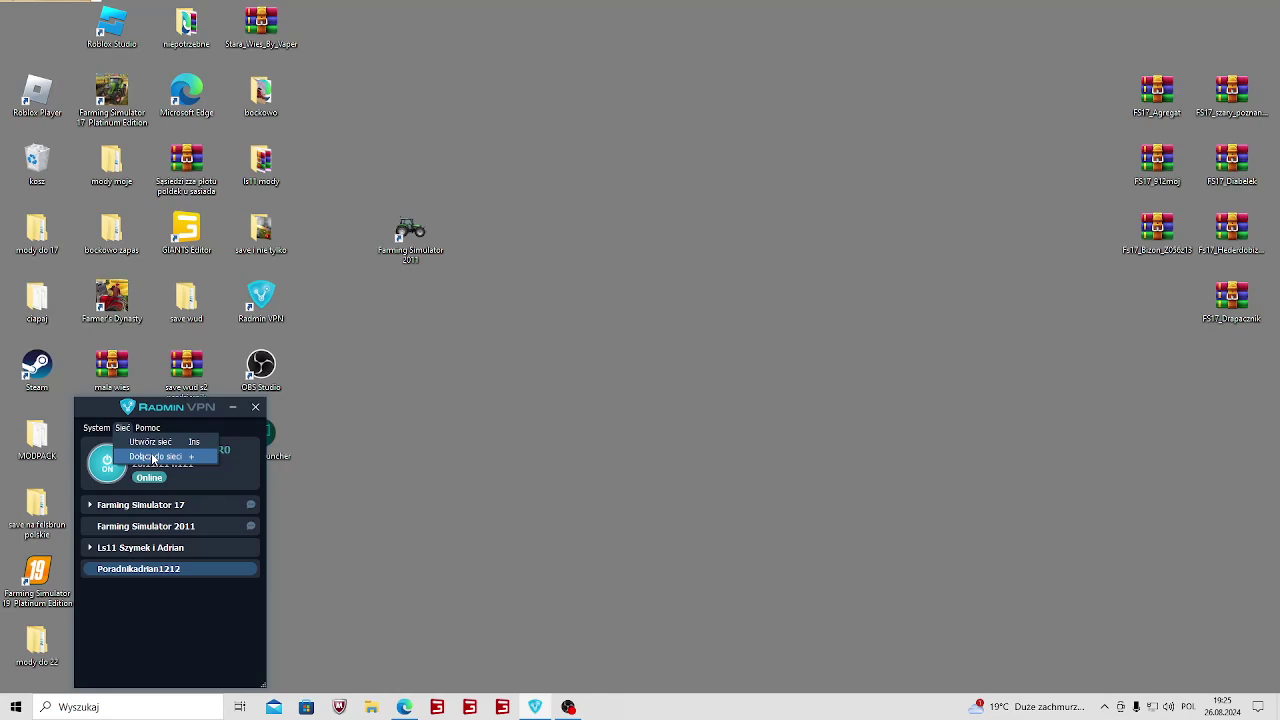
Choose Dołącz do sieci, switch to Sieć prywatna and start entering the network name.
click(122, 428)
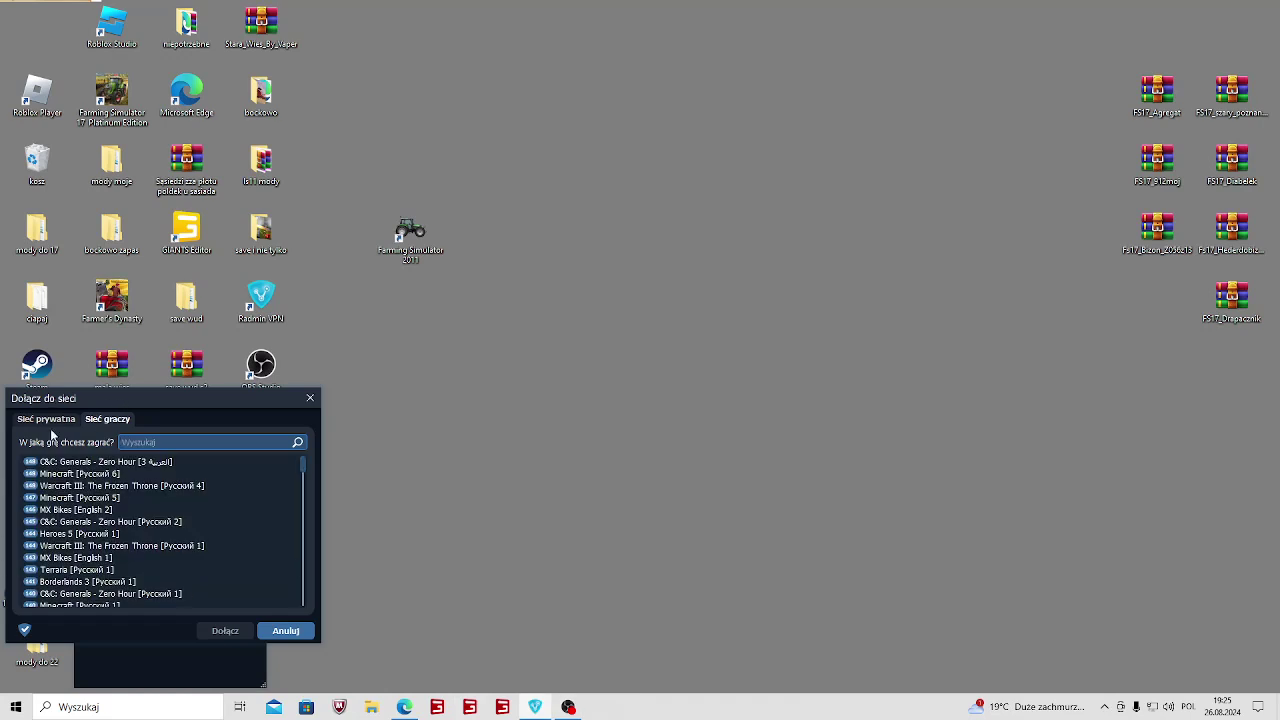
click(46, 420)
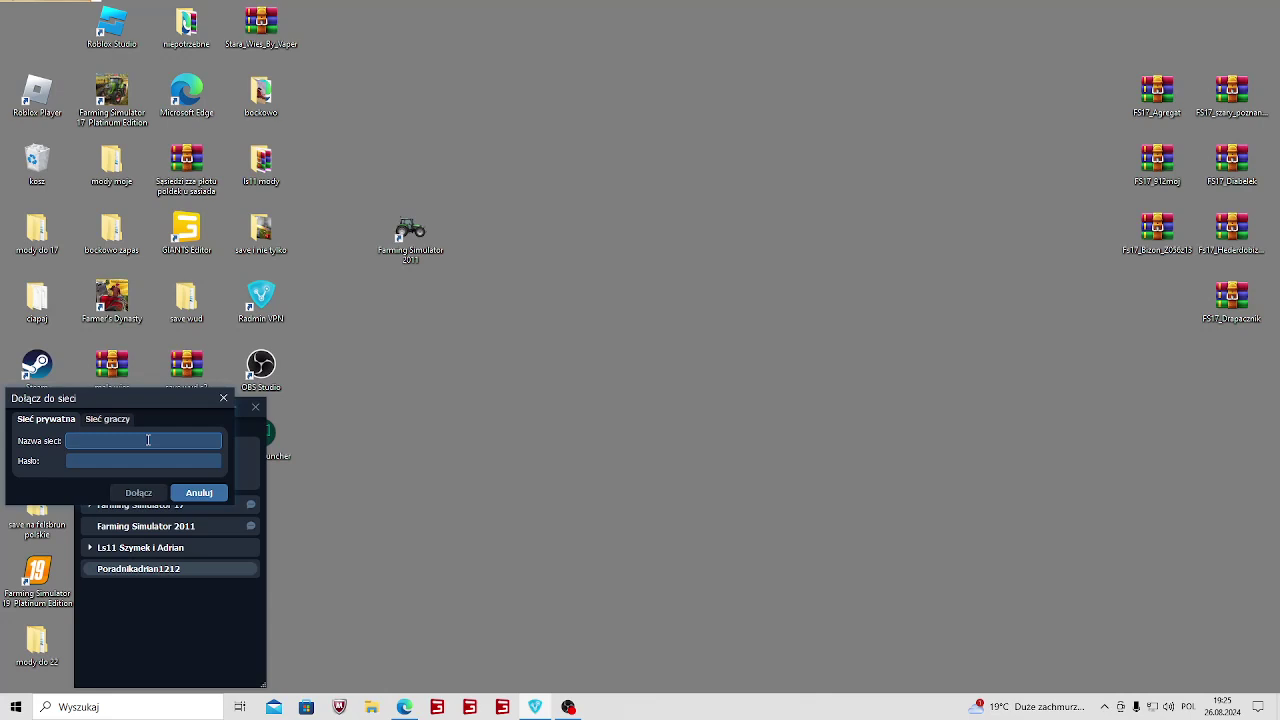
text(poladnik)
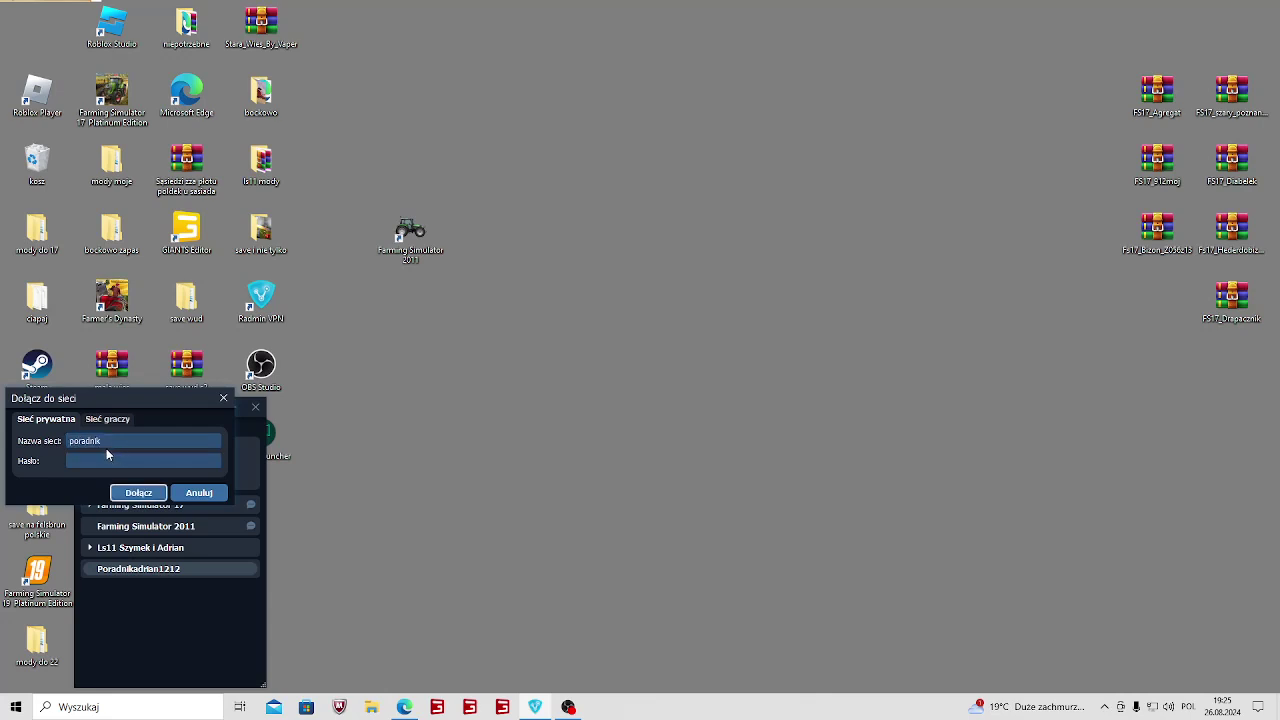
double_click(106, 448)
click(110, 445)
text(adrian1212)
click(127, 459)
Retype the network name as Poradnikadrian1212, enter the password, and join.
double_click(75, 440)
key(BackSpace)
text(Poradnik)
key(BackSpace)
text(dnikadran1212)
click(156, 458)
text(••••••)
click(158, 493)
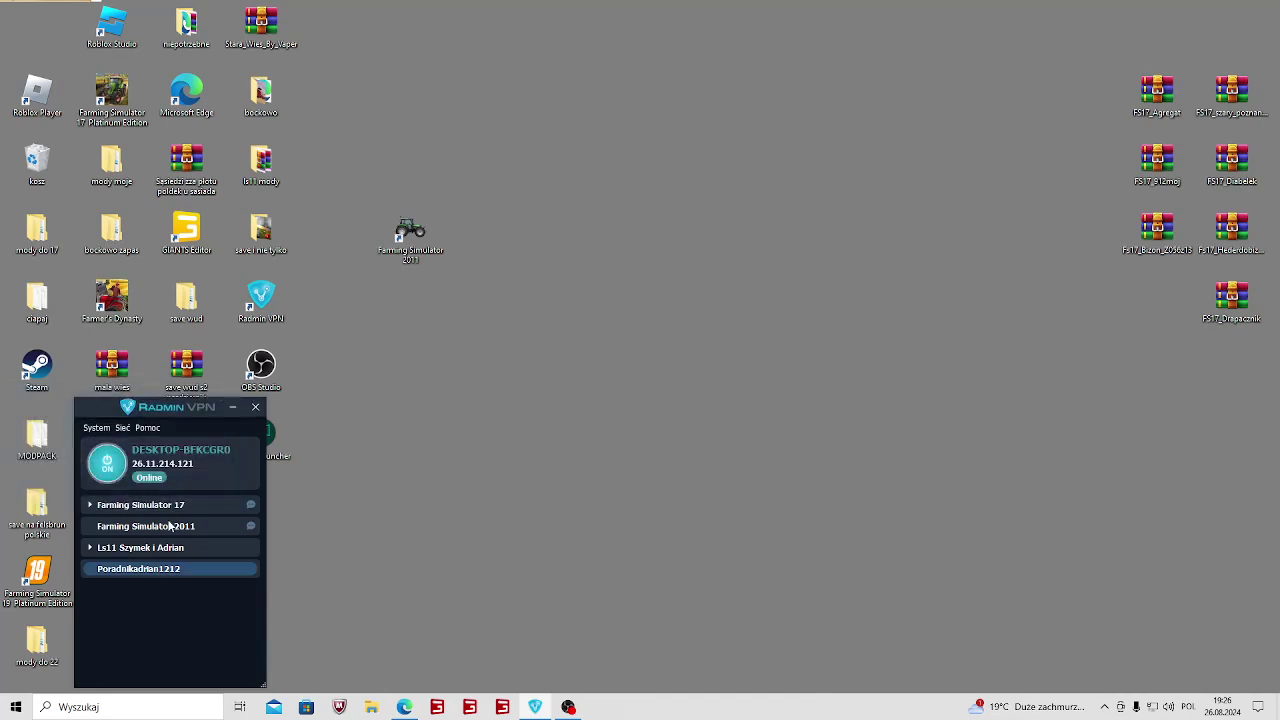
Back out of creating a new network and open the Join Network dialog instead.
click(127, 432)
click(140, 446)
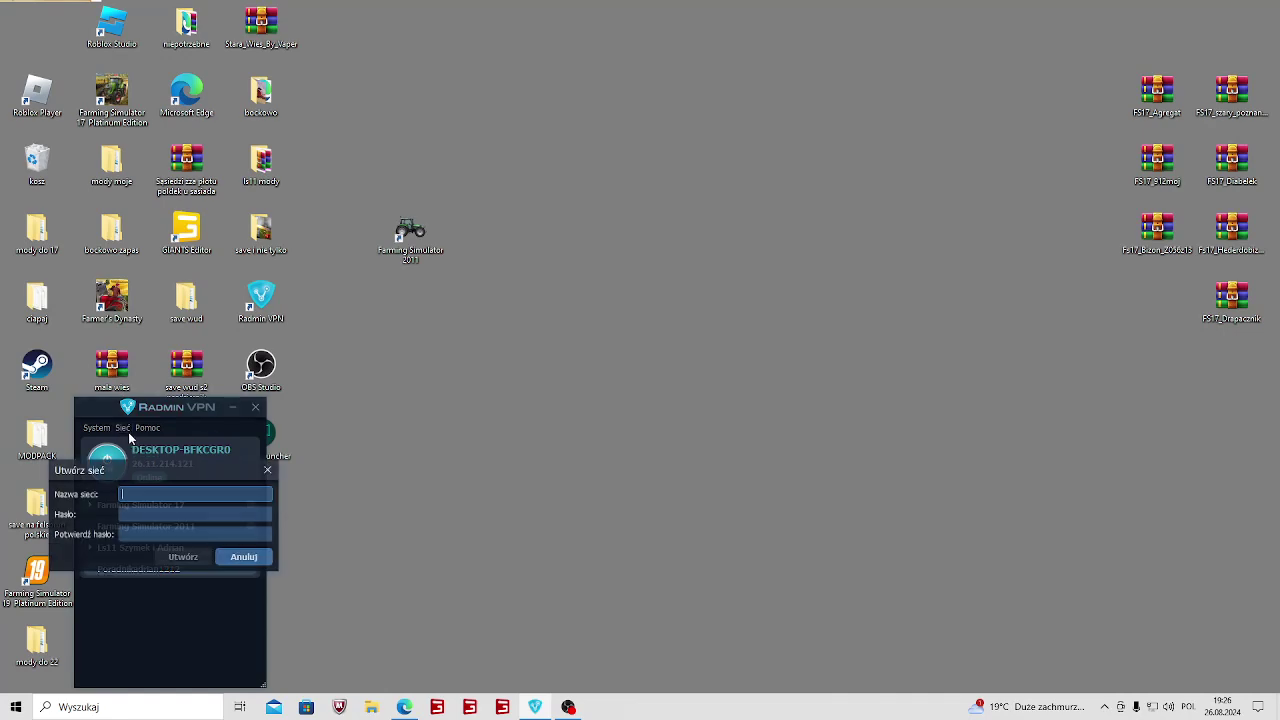
click(266, 469)
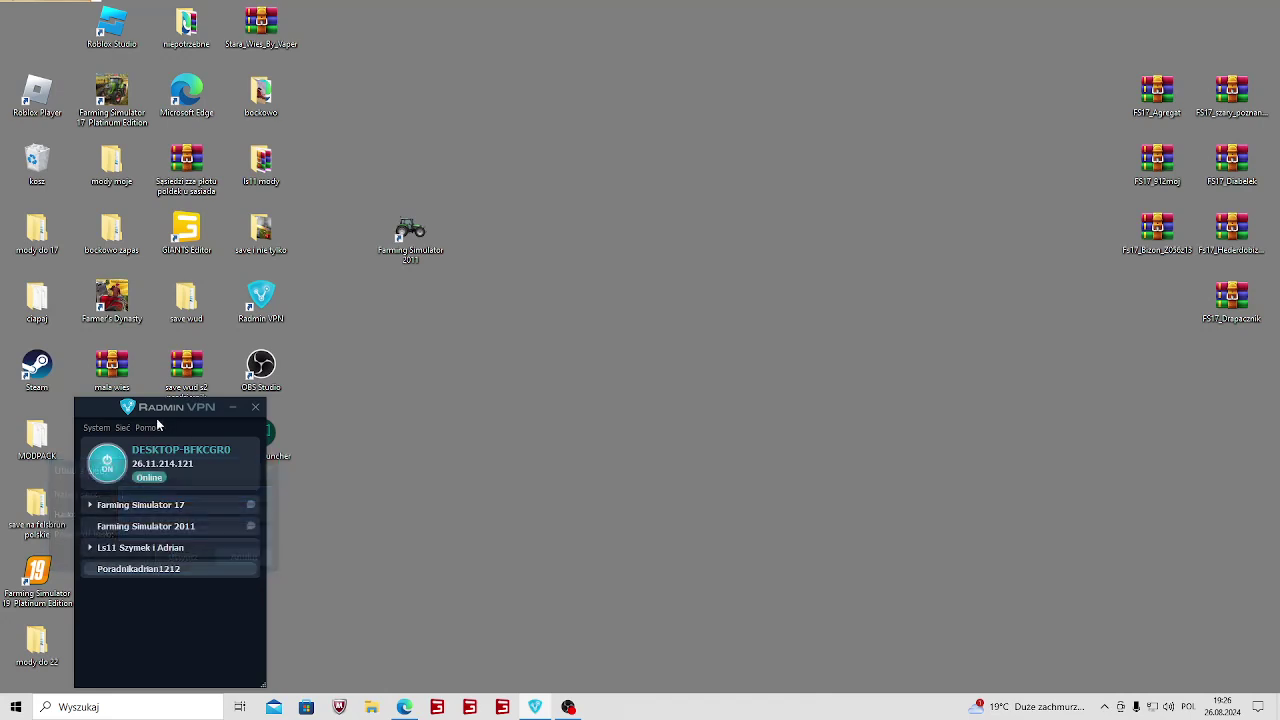
click(122, 428)
click(133, 457)
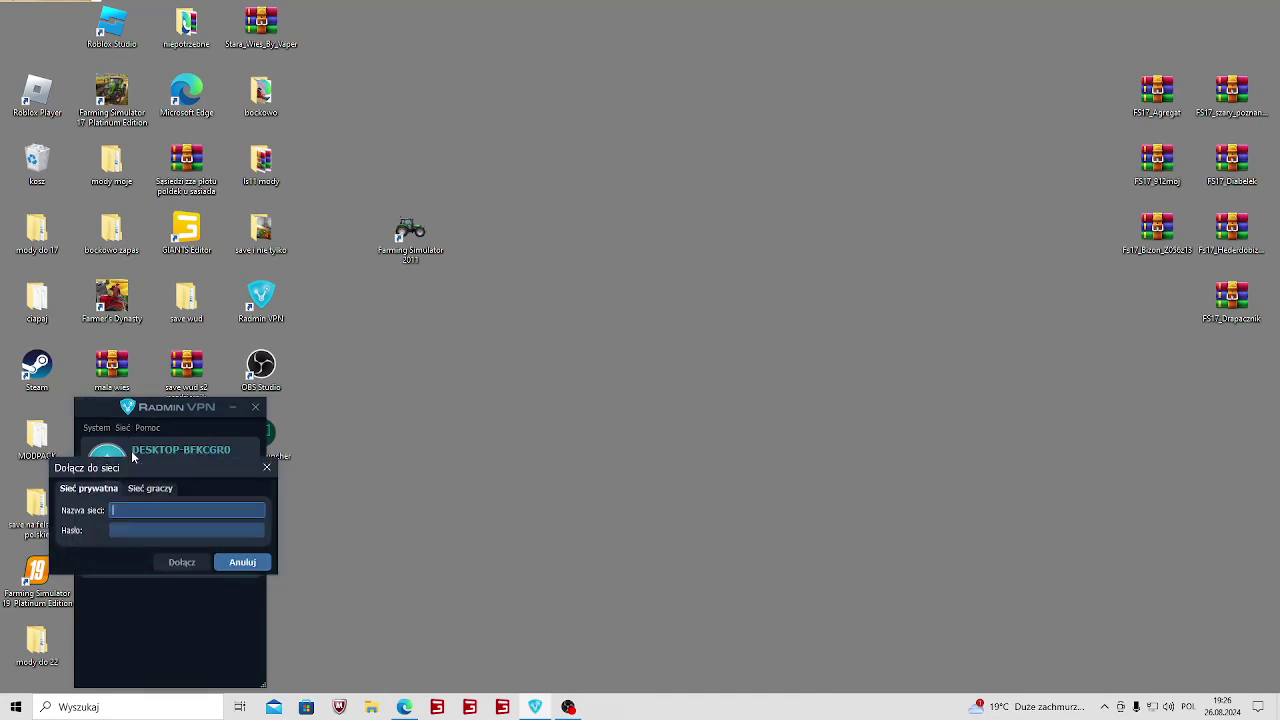
Search the public gamer networks for 'farming' and select Farming Simulator 17.
click(141, 488)
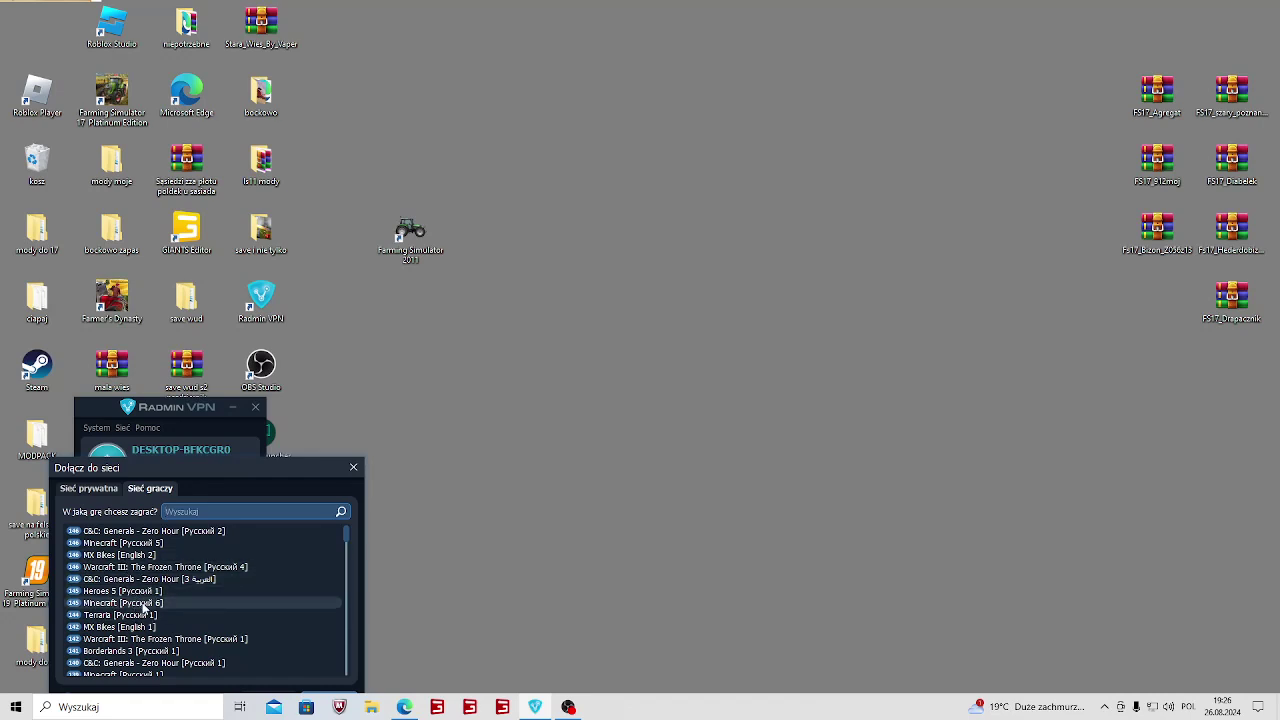
scroll(143, 605, down, 10)
text(far)
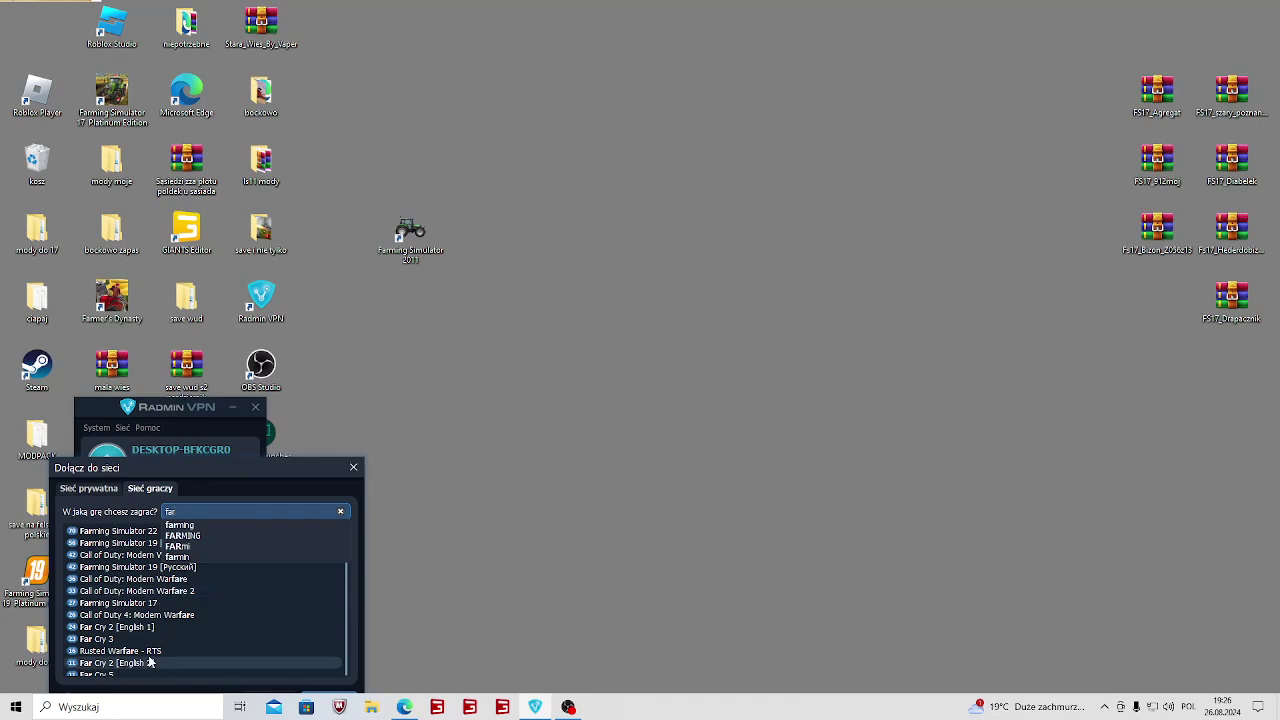
click(142, 565)
text(ming)
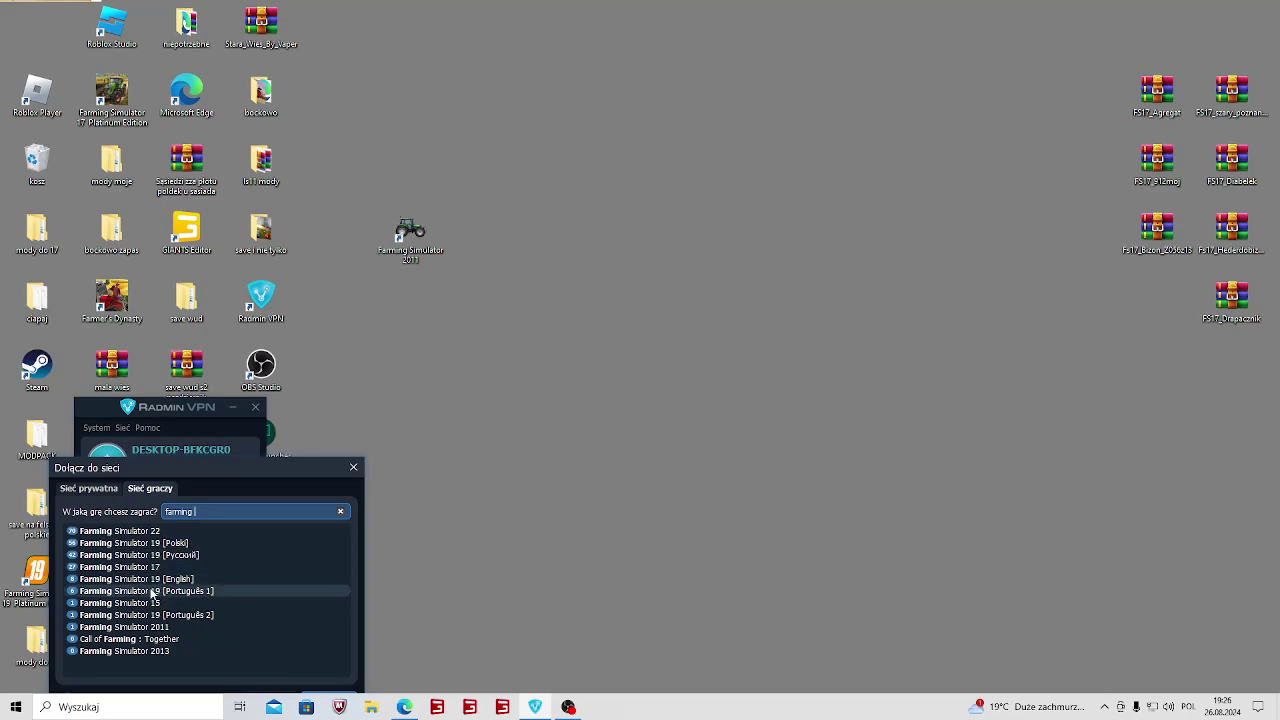
click(138, 569)
Join Farming Simulator 17 and expand its member list to browse the members' IP addresses.
double_click(138, 569)
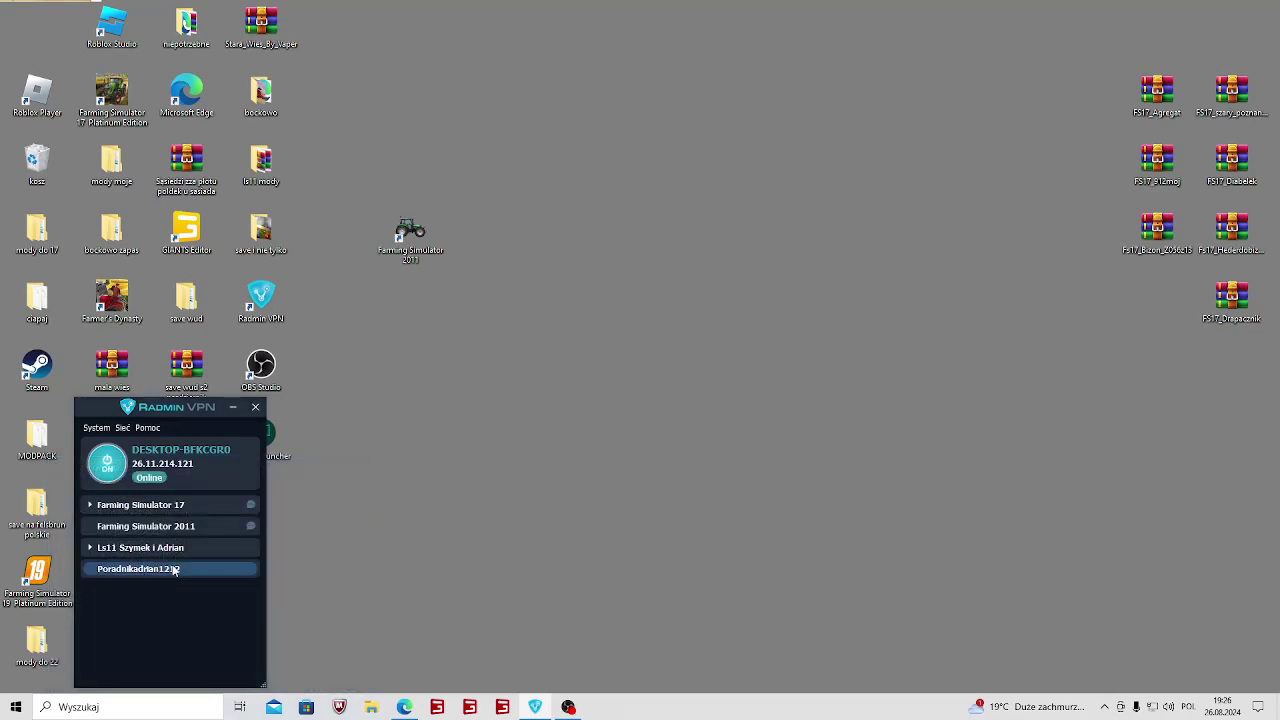
click(97, 506)
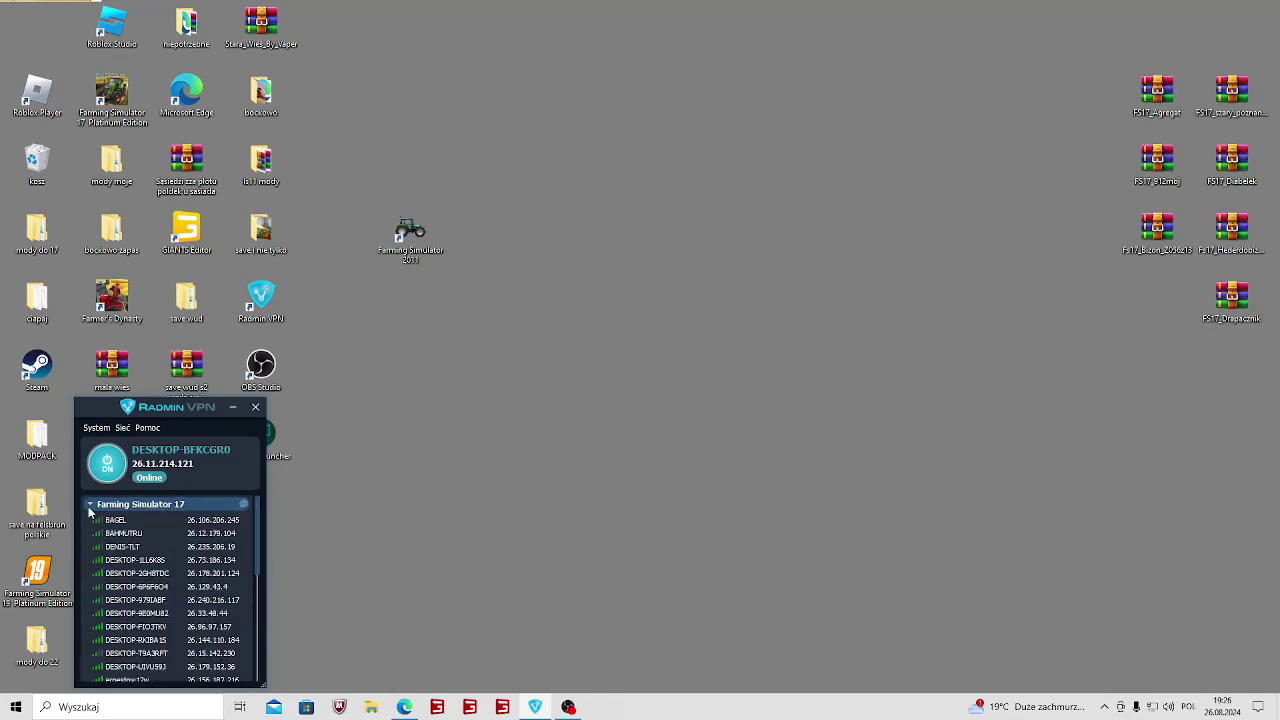
click(100, 507)
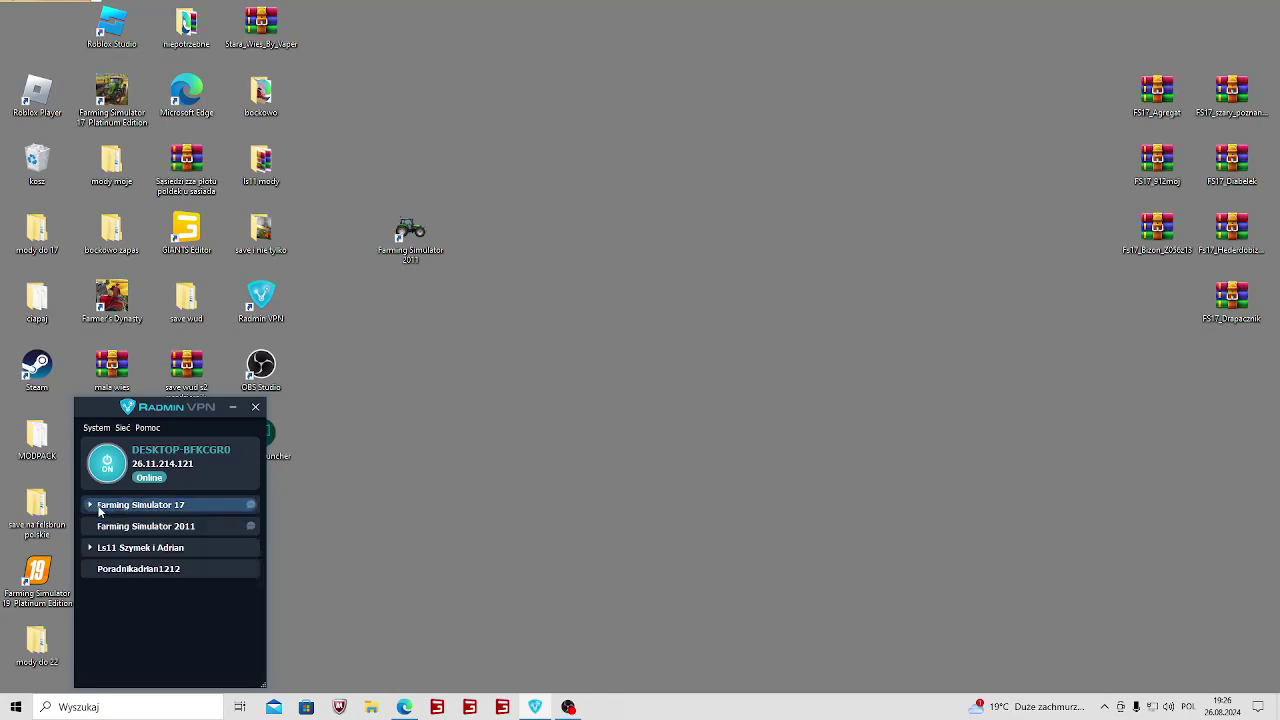
click(90, 506)
scroll(125, 555, down, 5)
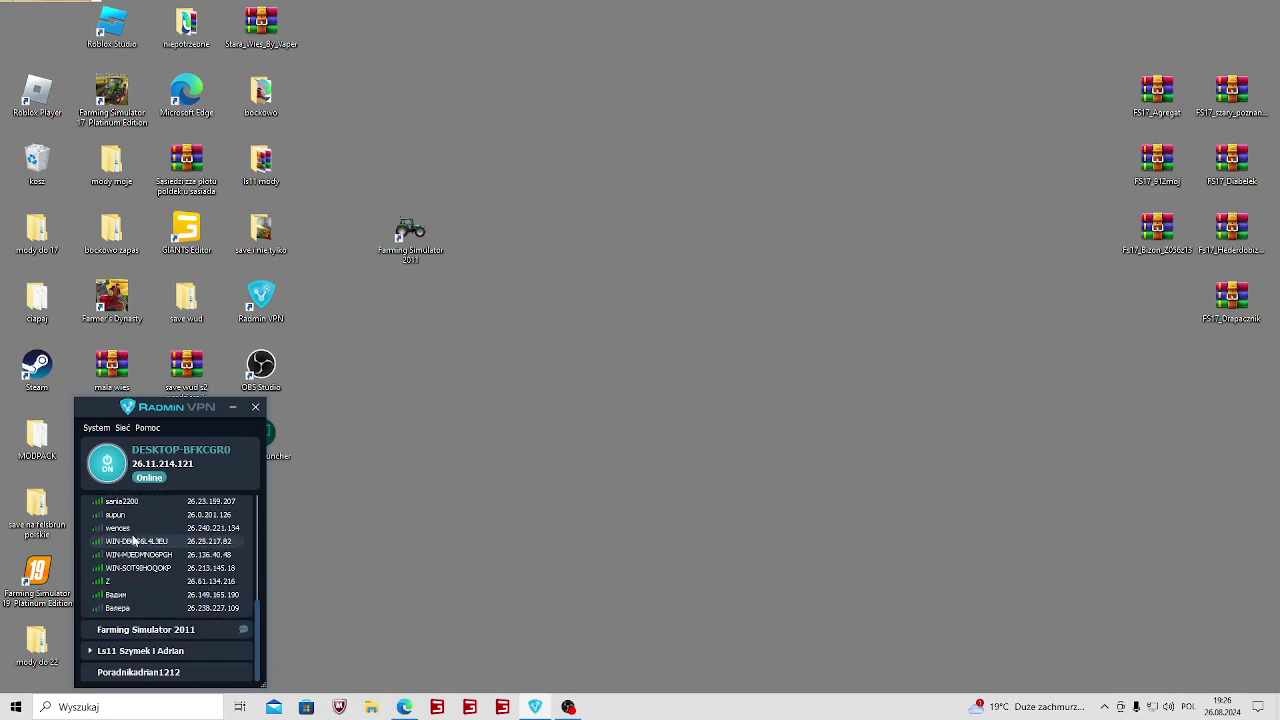
scroll(142, 615, up, 5)
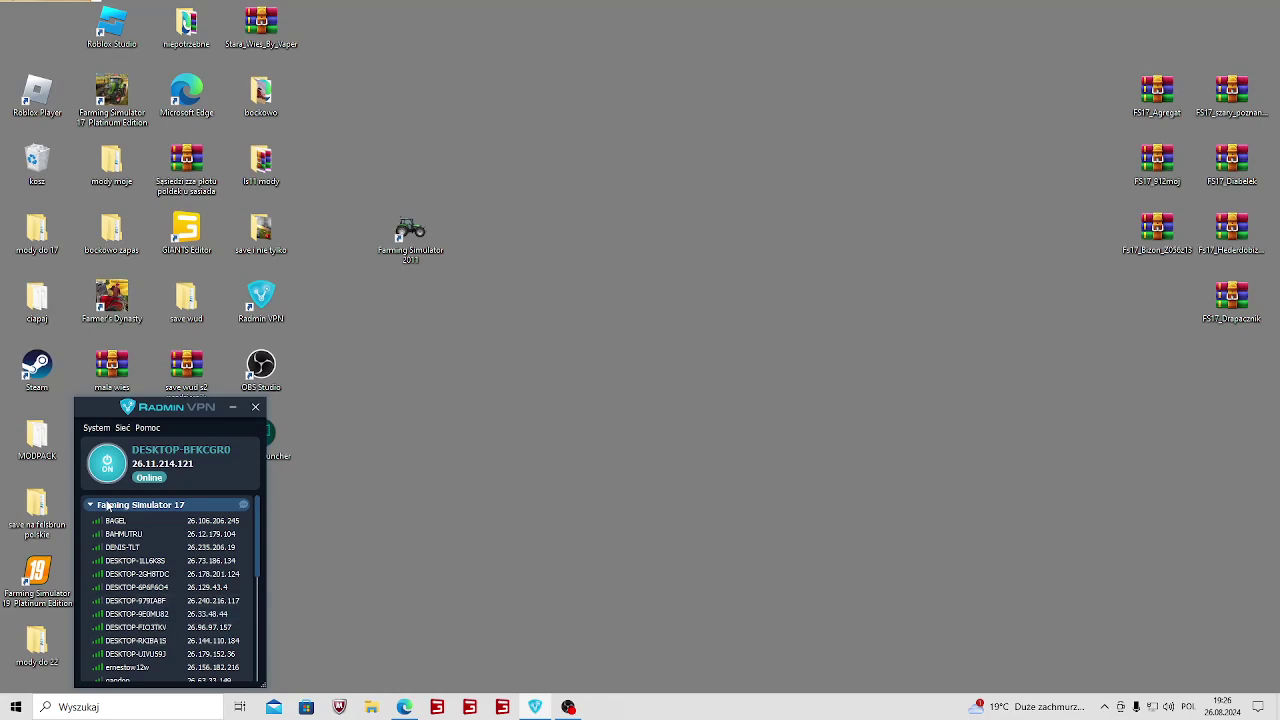
scroll(137, 595, down, 4)
scroll(137, 595, up, 4)
Bring up the network commands menu and look over the System, Sieć and Pomoc menus.
click(119, 428)
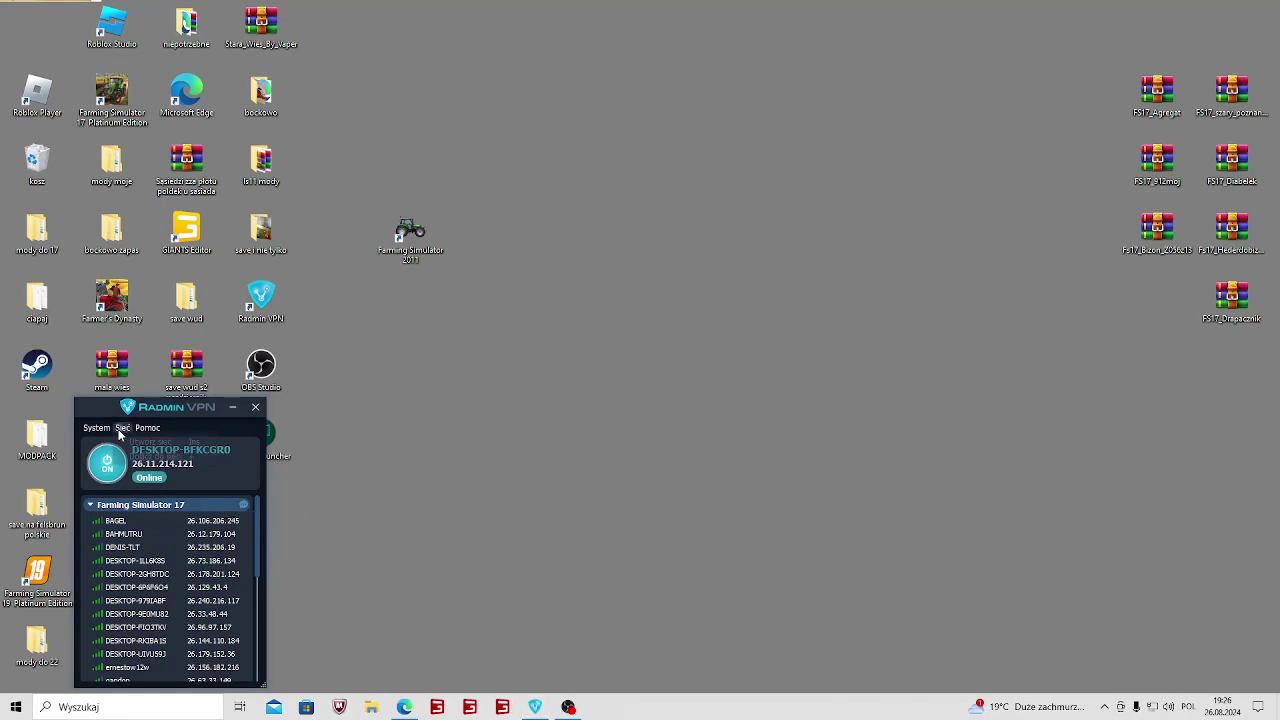
mouse_move(98, 429)
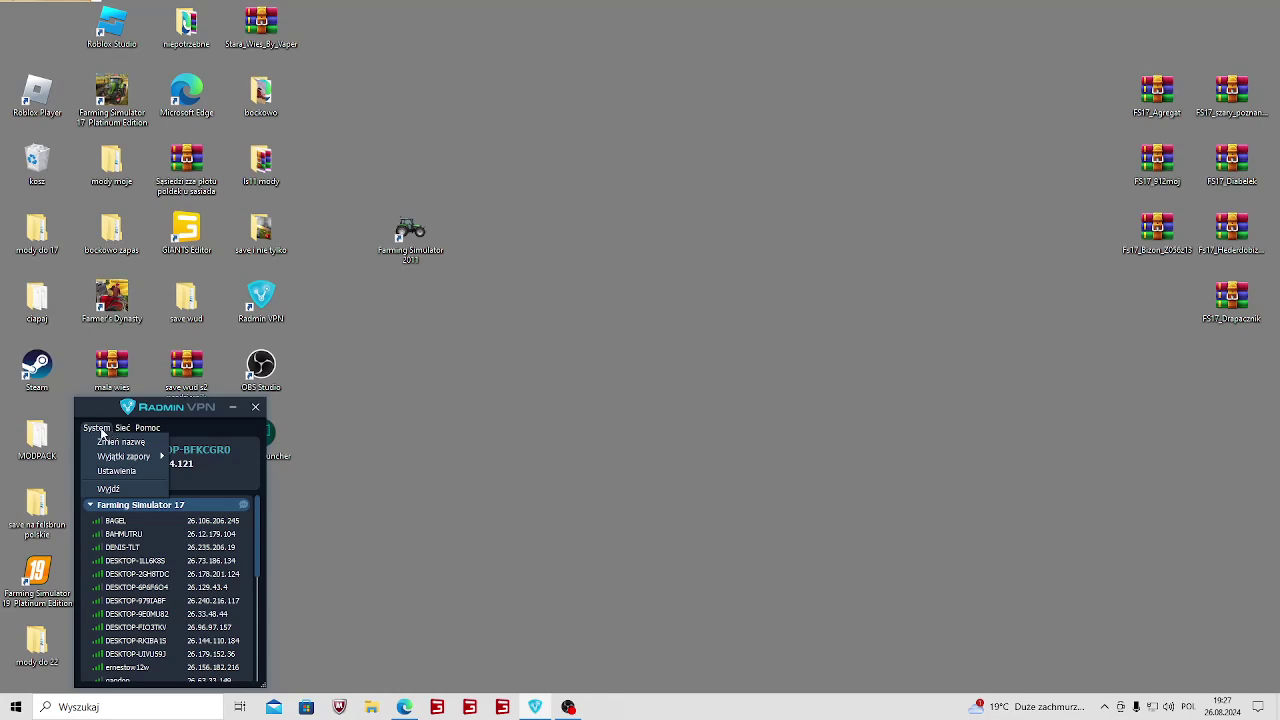
mouse_move(147, 428)
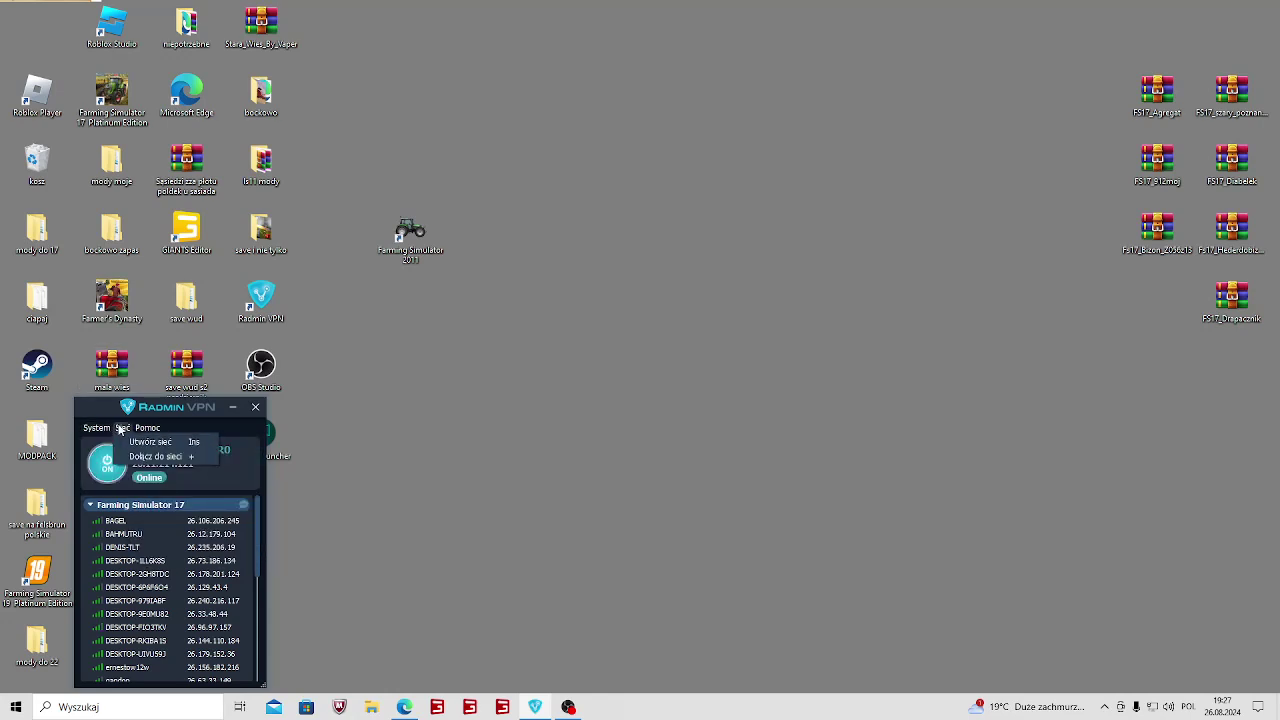
Open the Join Network dialog again and cancel it without joining anything.
click(337, 476)
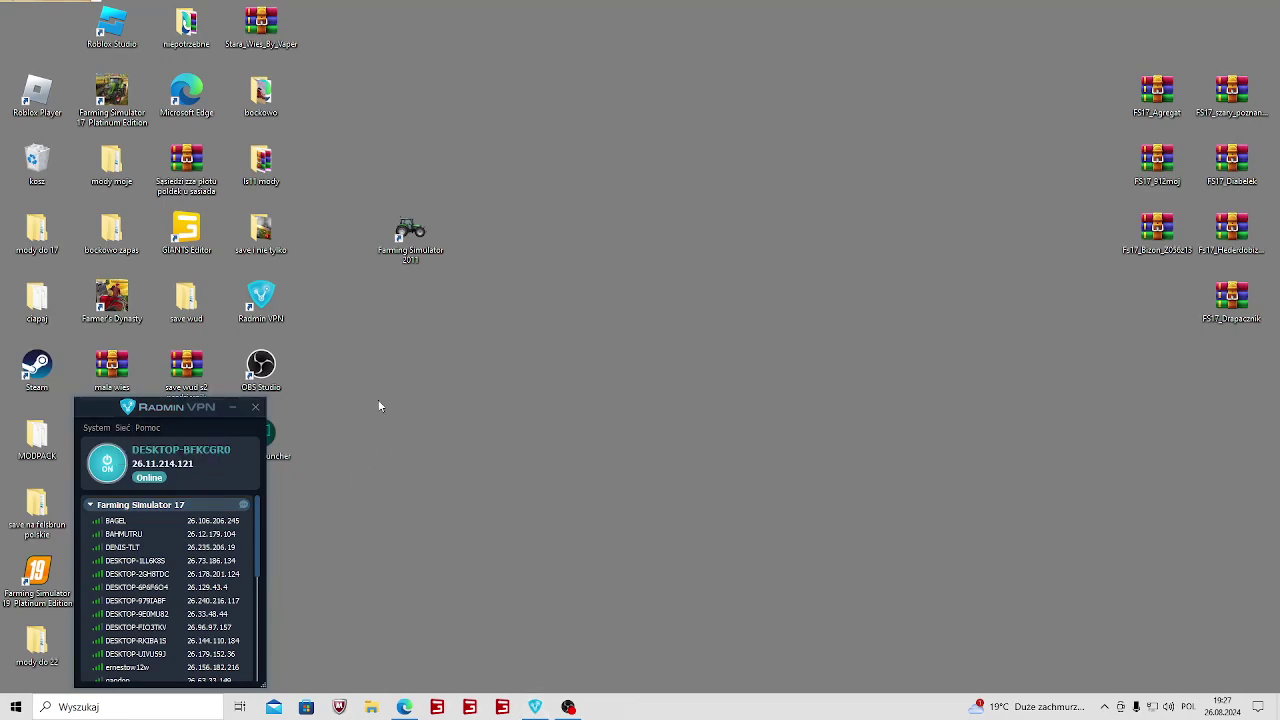
click(122, 428)
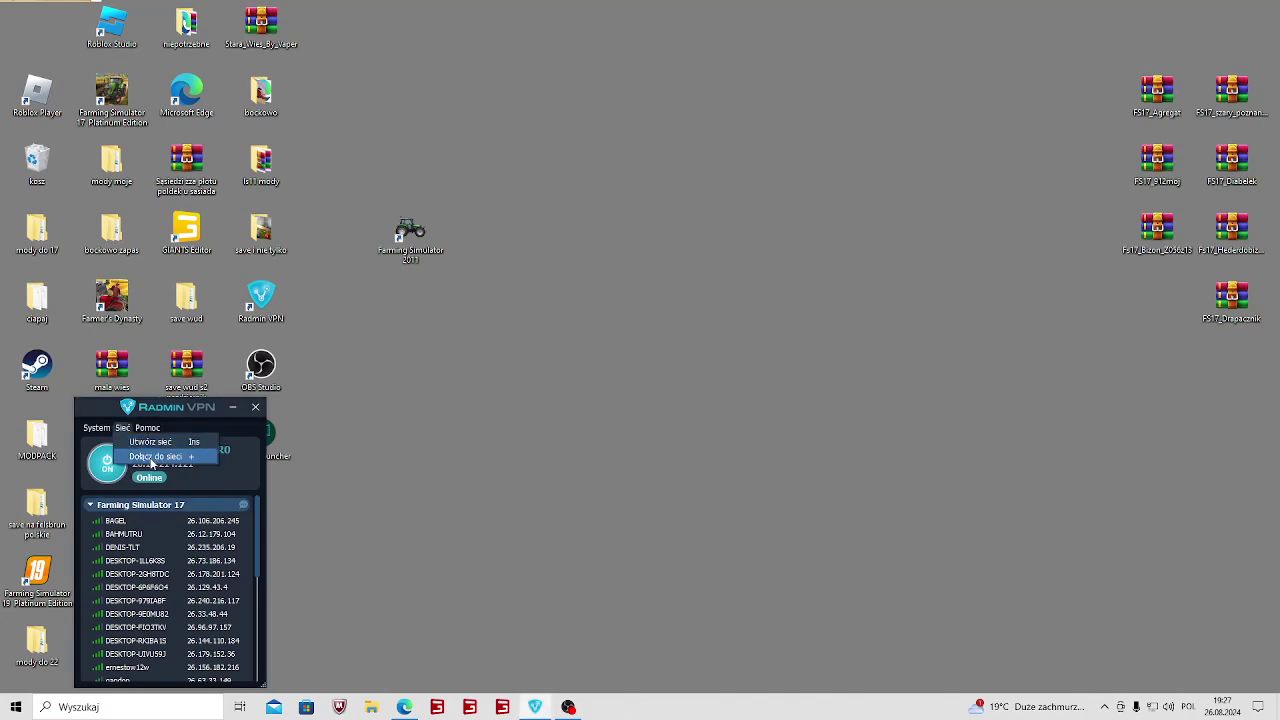
click(150, 457)
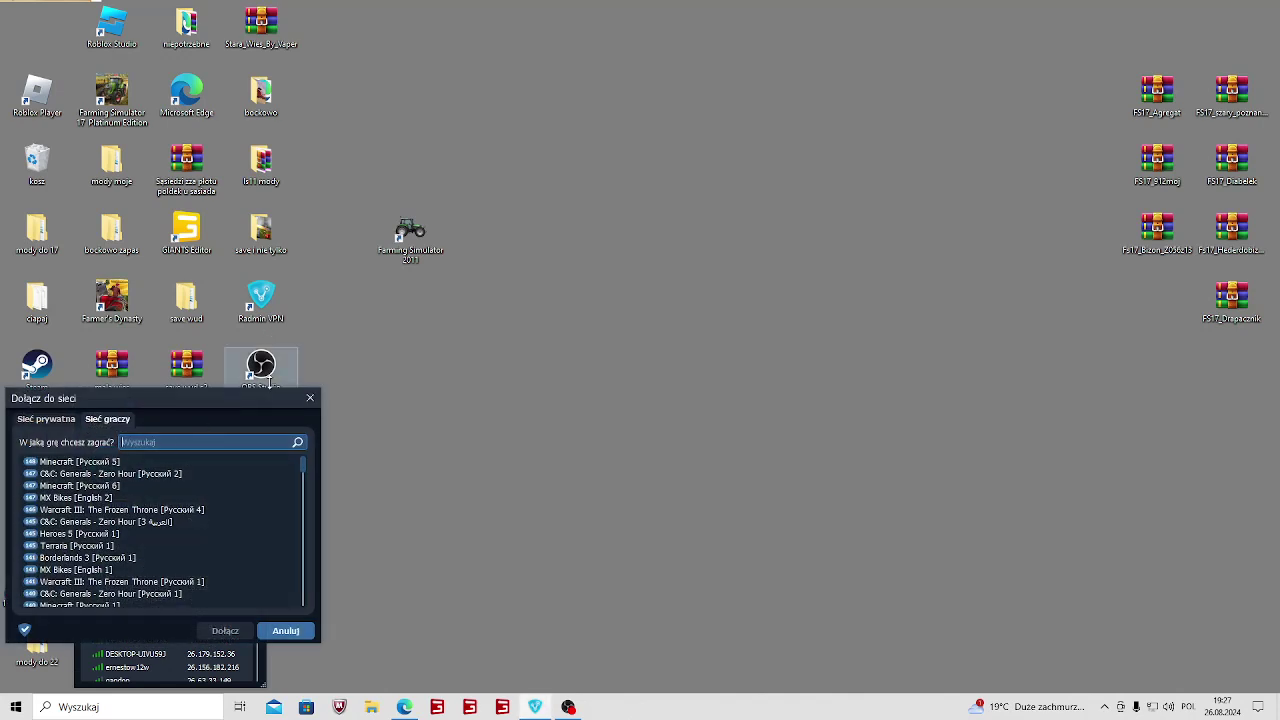
click(310, 398)
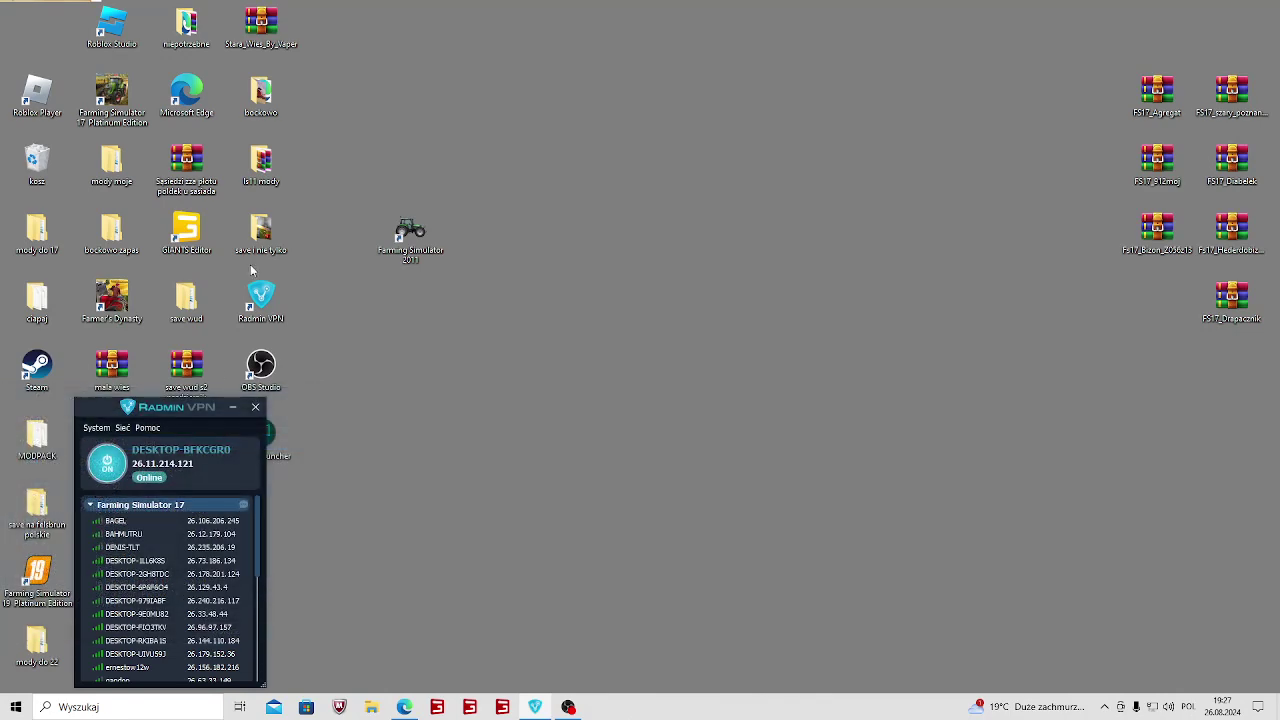
Collapse Farming Simulator 17 and expand the Ls11 network to show its two member computers.
click(90, 505)
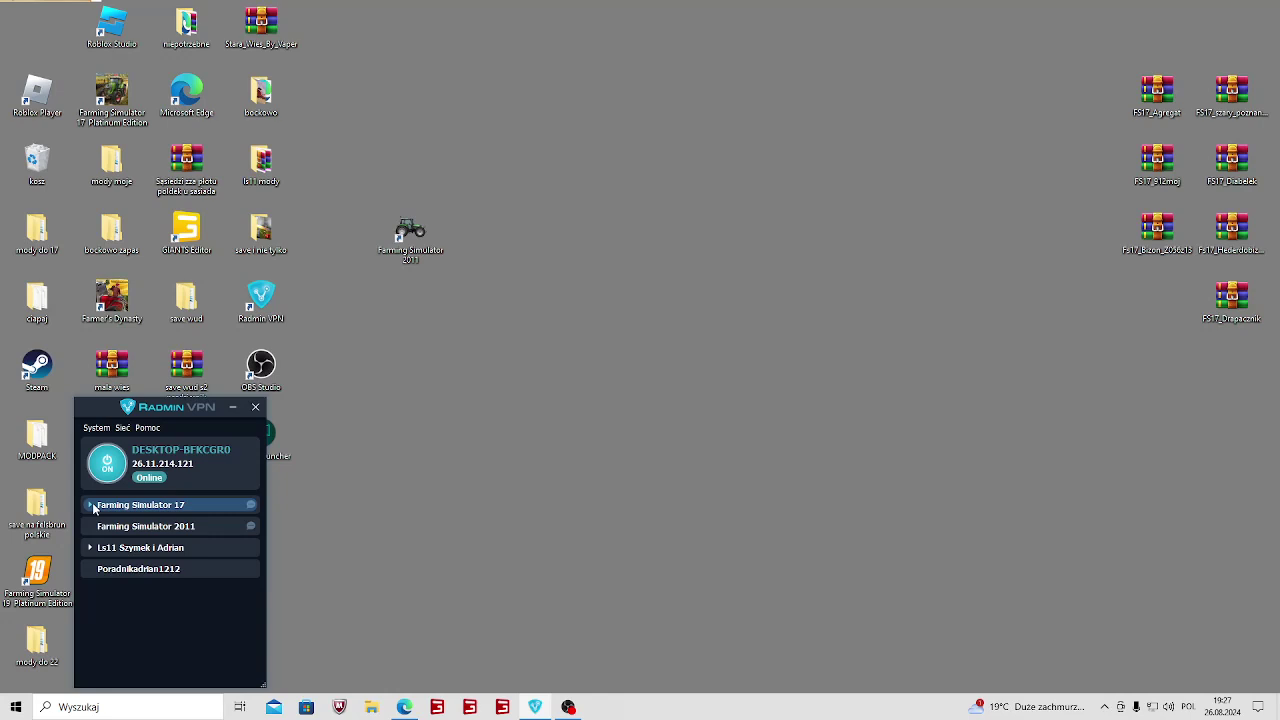
click(116, 555)
double_click(116, 550)
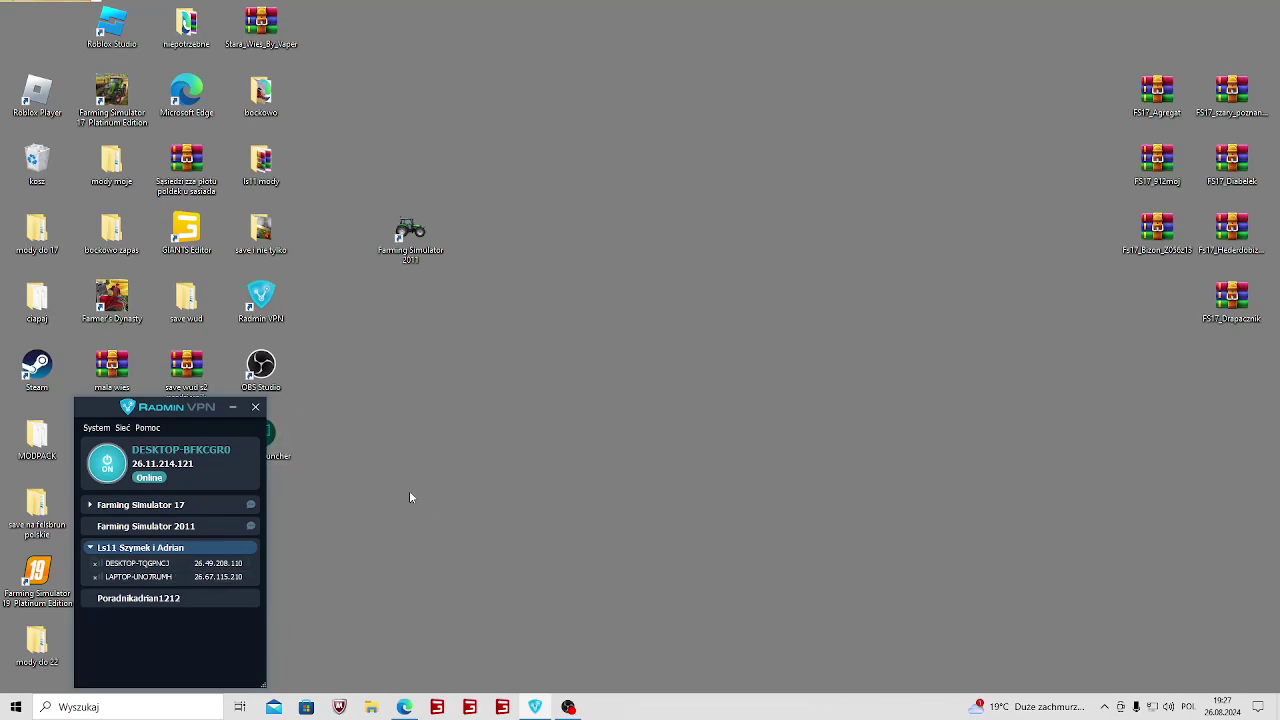
click(555, 541)
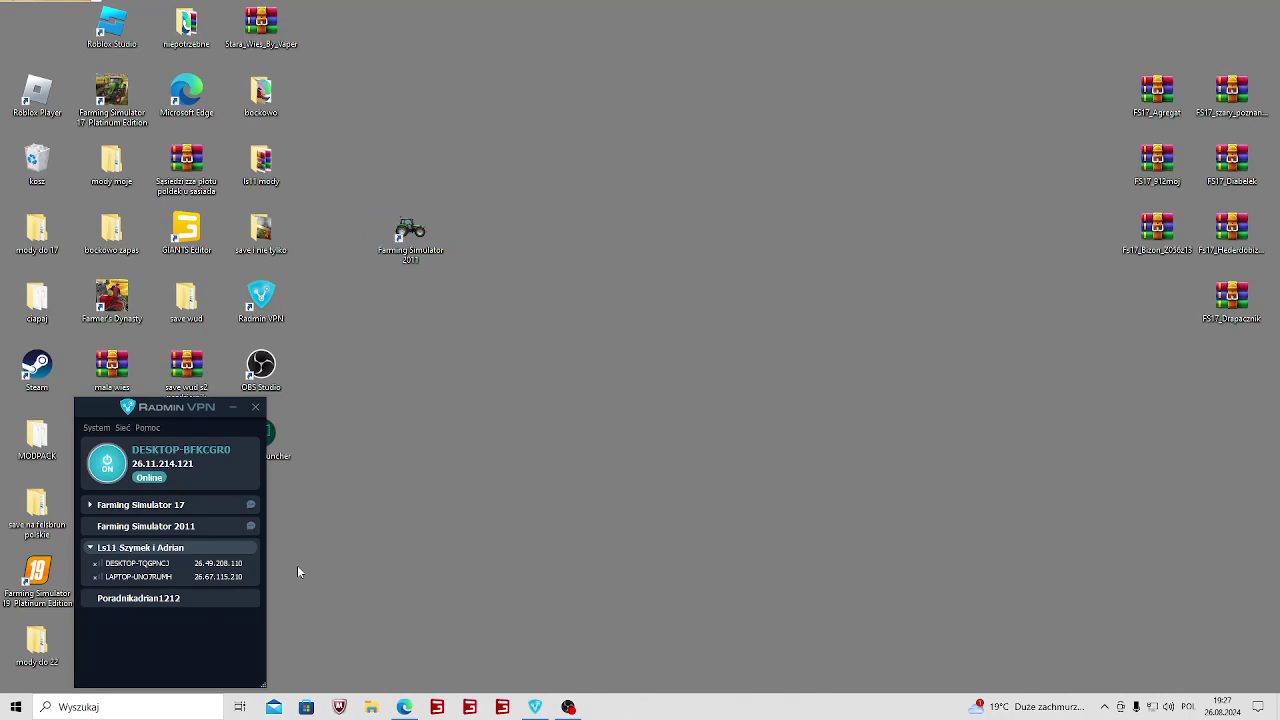
mouse_move(577, 343)
mouse_down()
mouse_move(463, 74)
mouse_move(563, 263)
mouse_move(355, 152)
mouse_move(589, 357)
mouse_up()
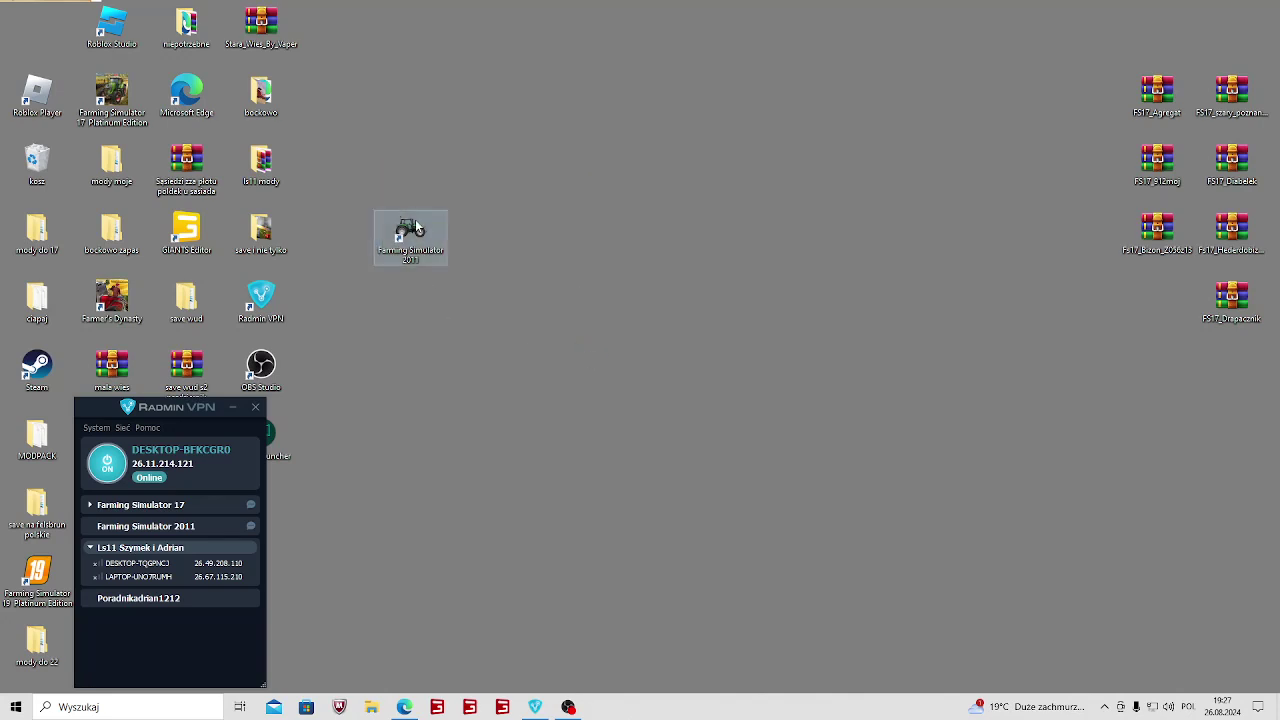
Move the Radmin VPN window to the screen's left edge and restore the OBS Studio window.
click(540, 410)
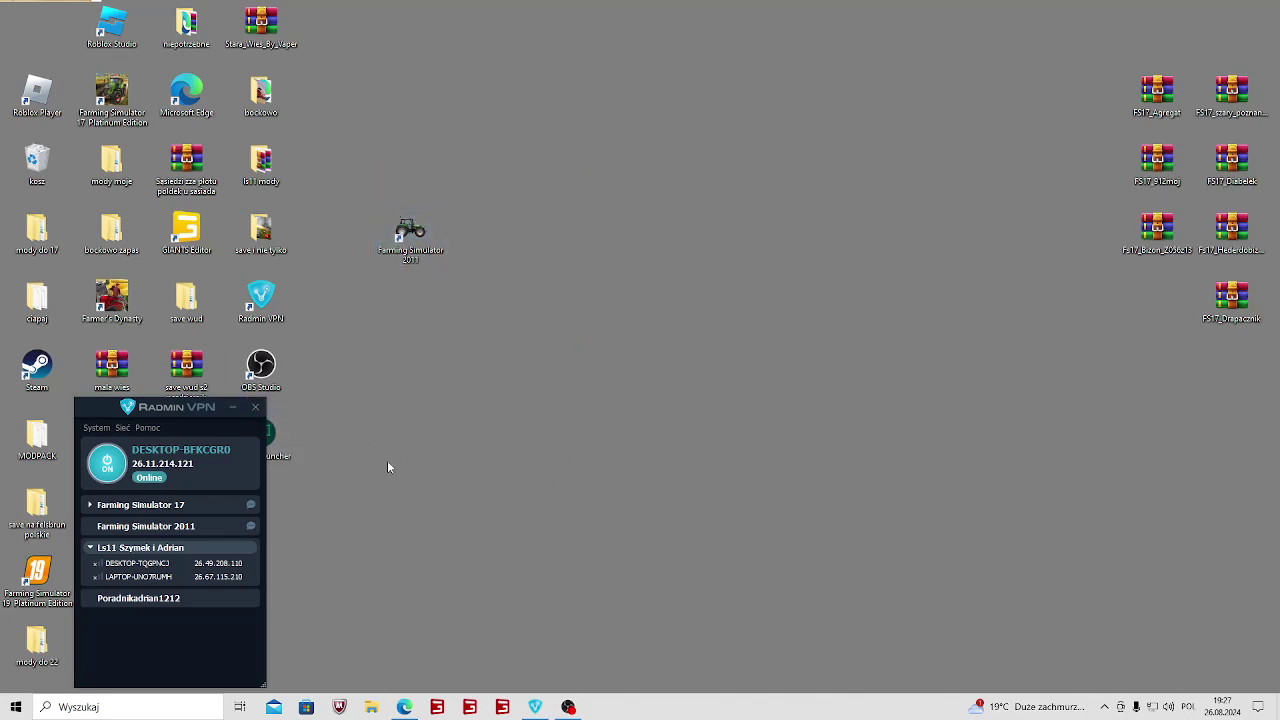
drag(211, 416, 143, 398)
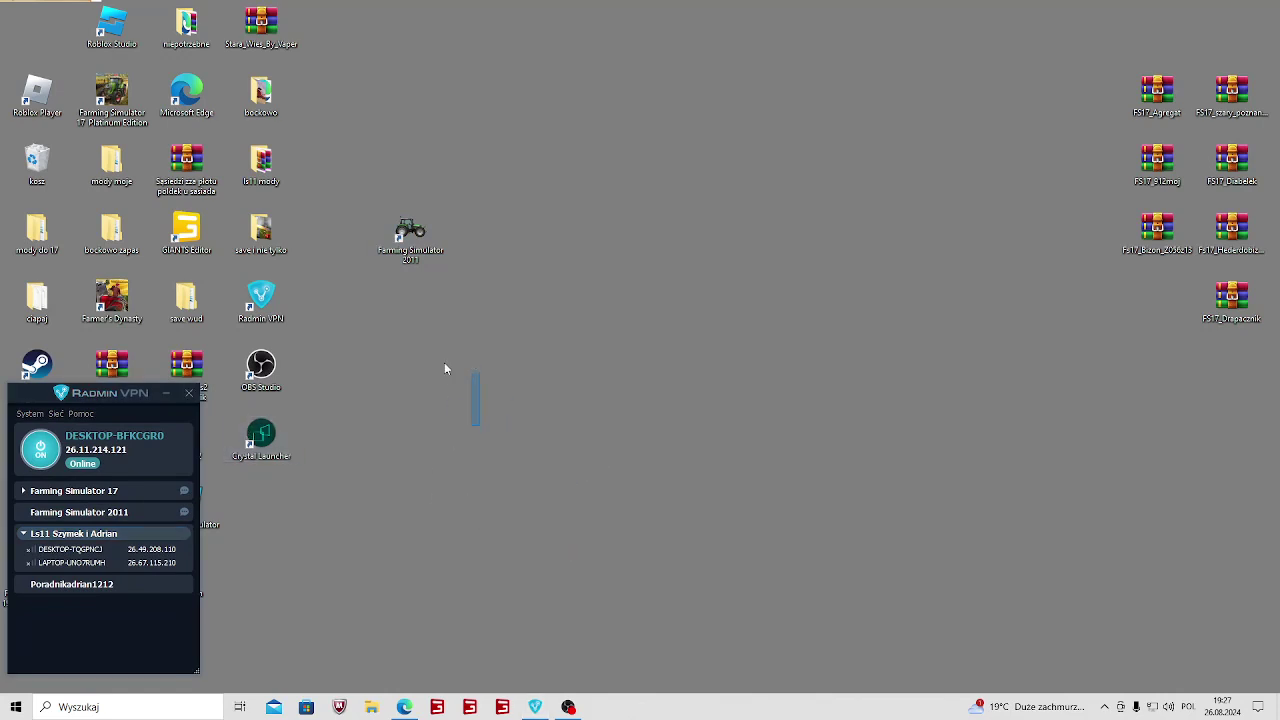
click(568, 707)
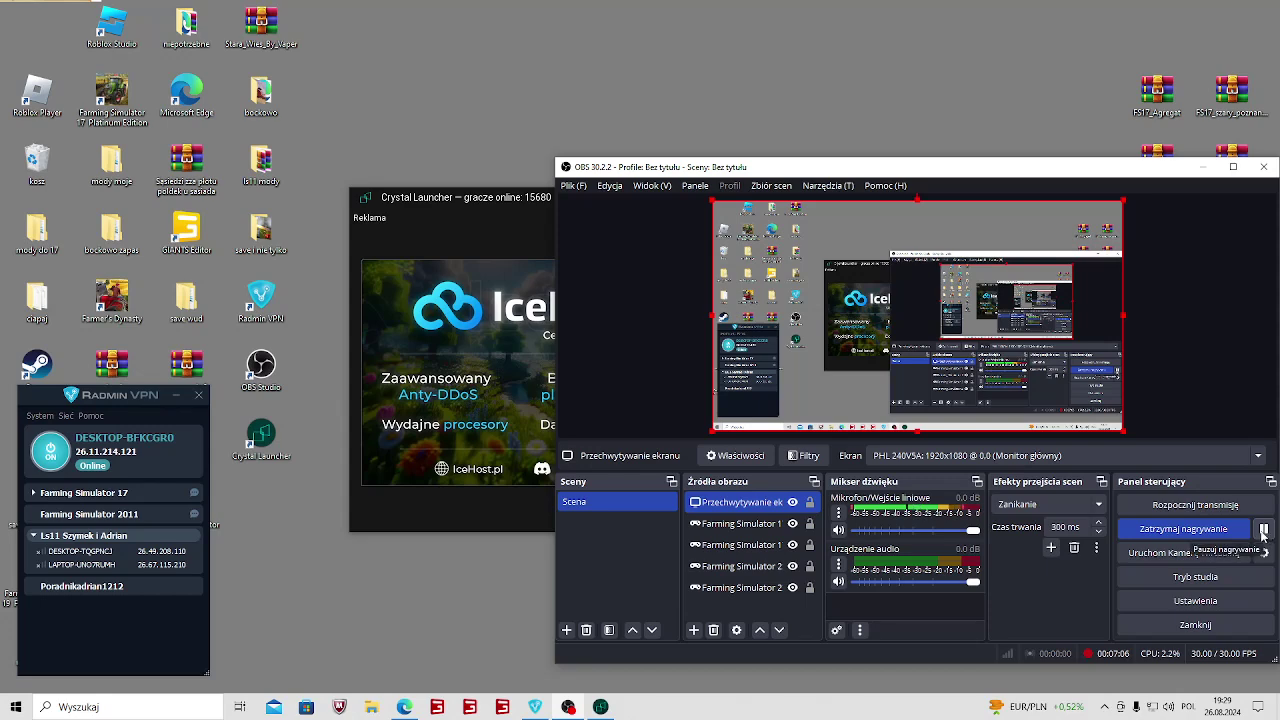
Pick Minecraft [Polski] from the gamer-network results and join it.
click(1266, 532)
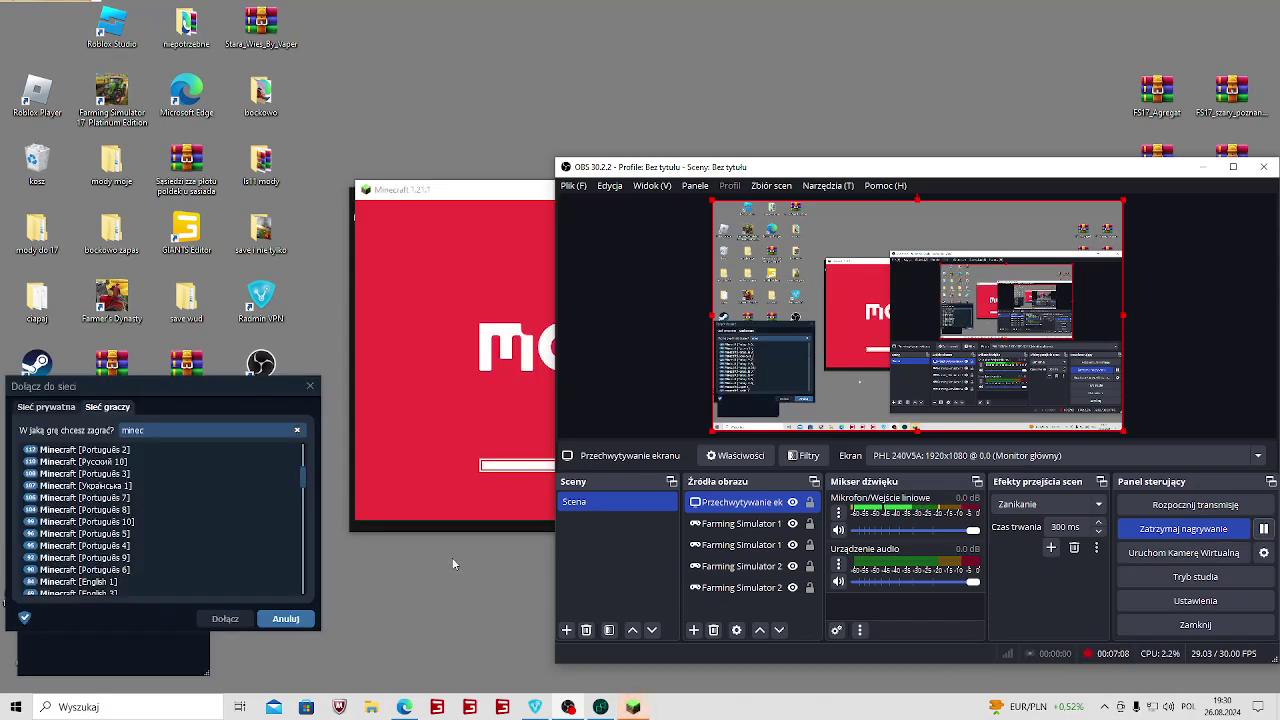
scroll(85, 585, down, 1)
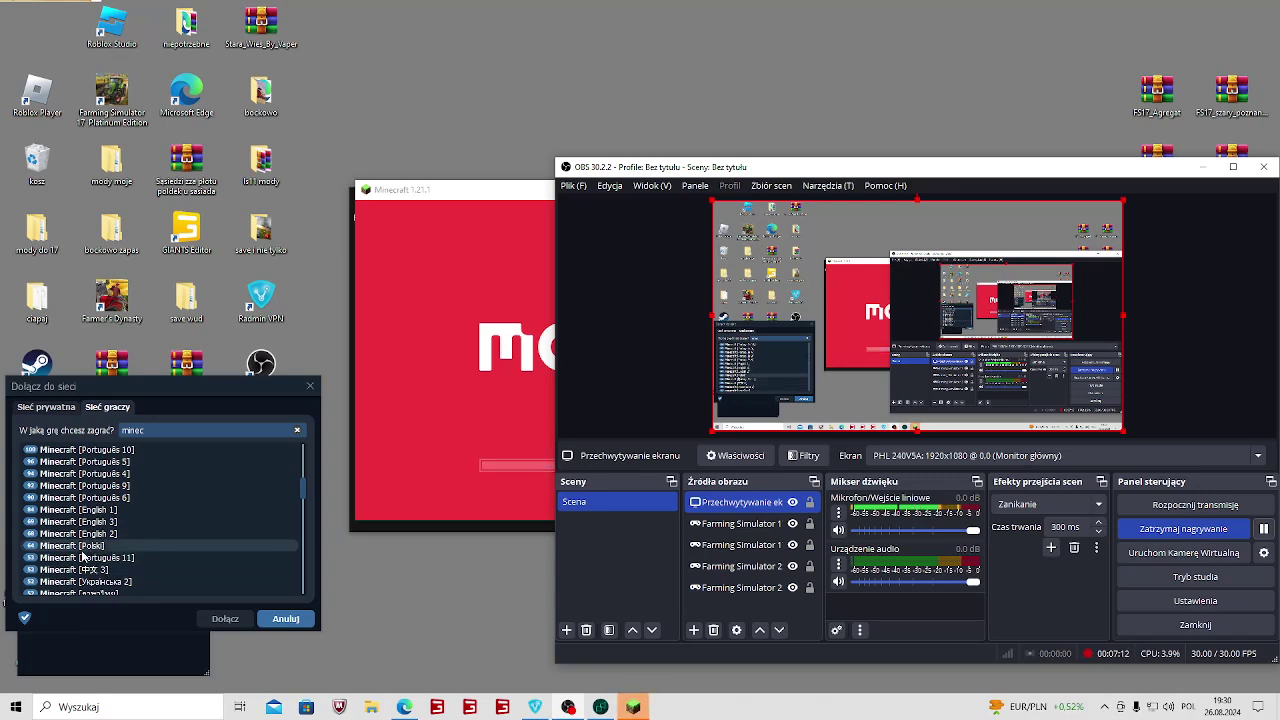
click(60, 546)
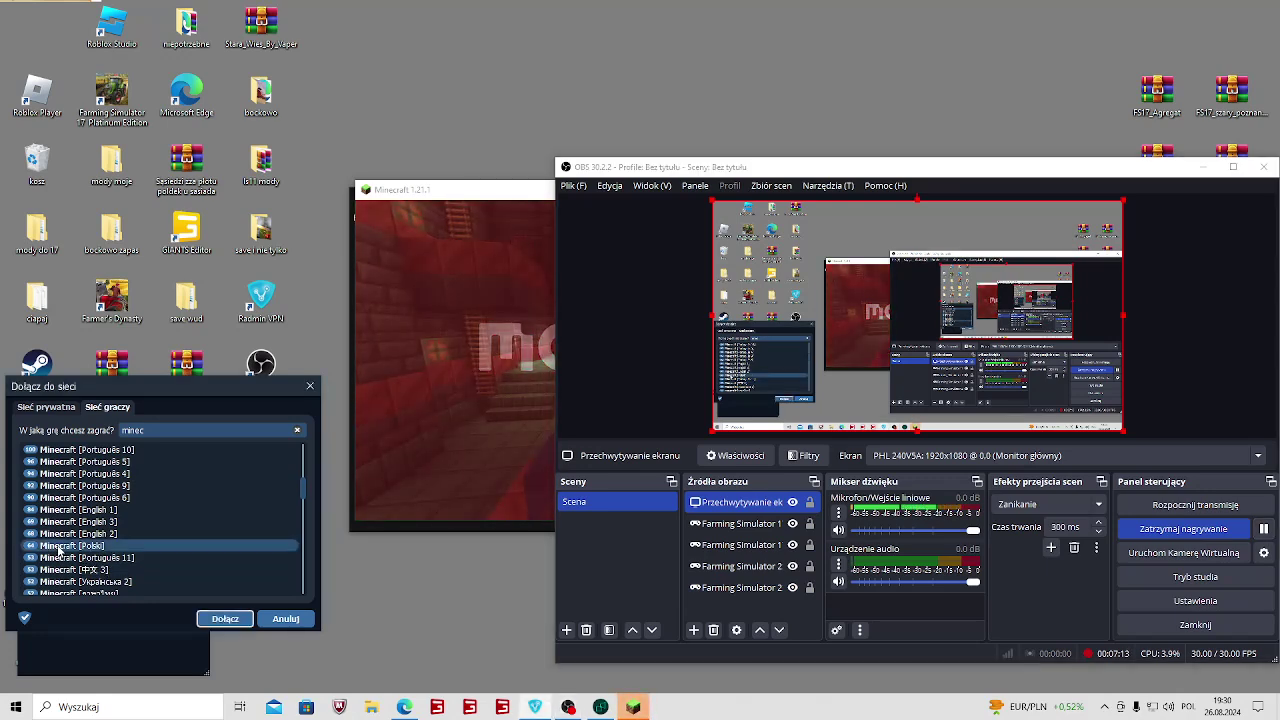
click(226, 619)
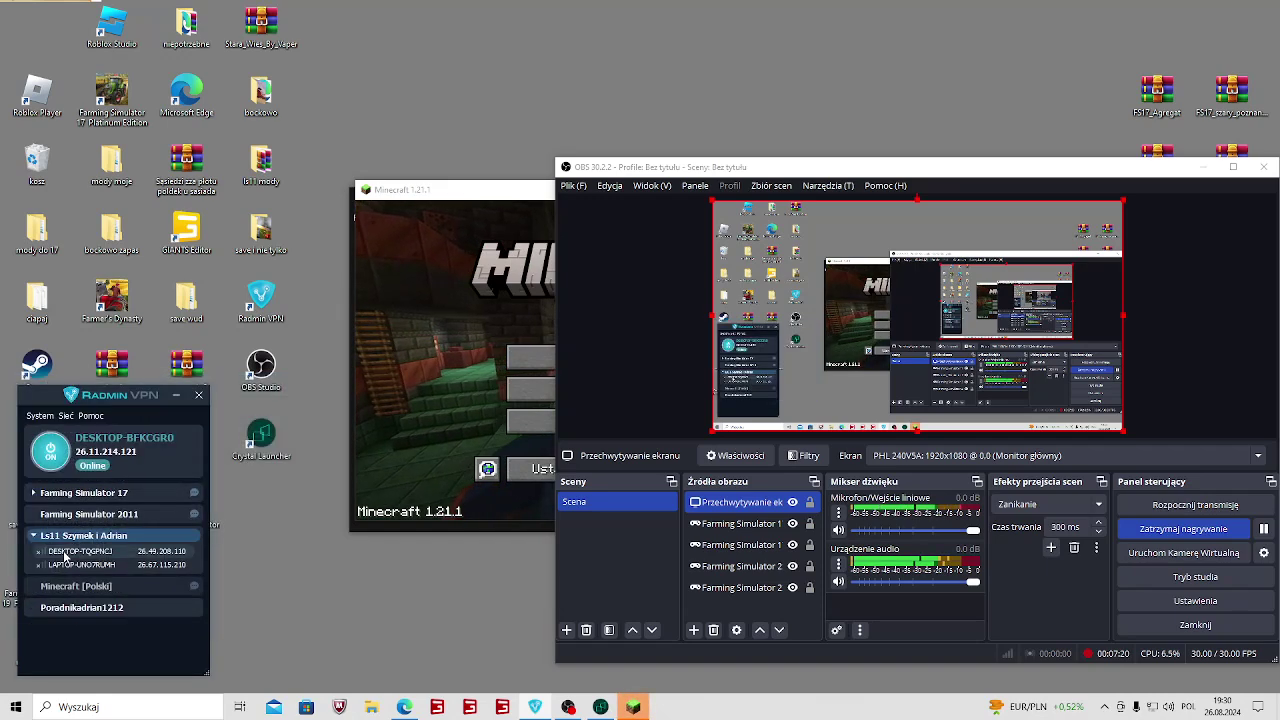
Maximize Minecraft, open multiplayer, and accept the warning with 'Nie pokazuj tego ponownie' ticked.
click(477, 302)
double_click(876, 178)
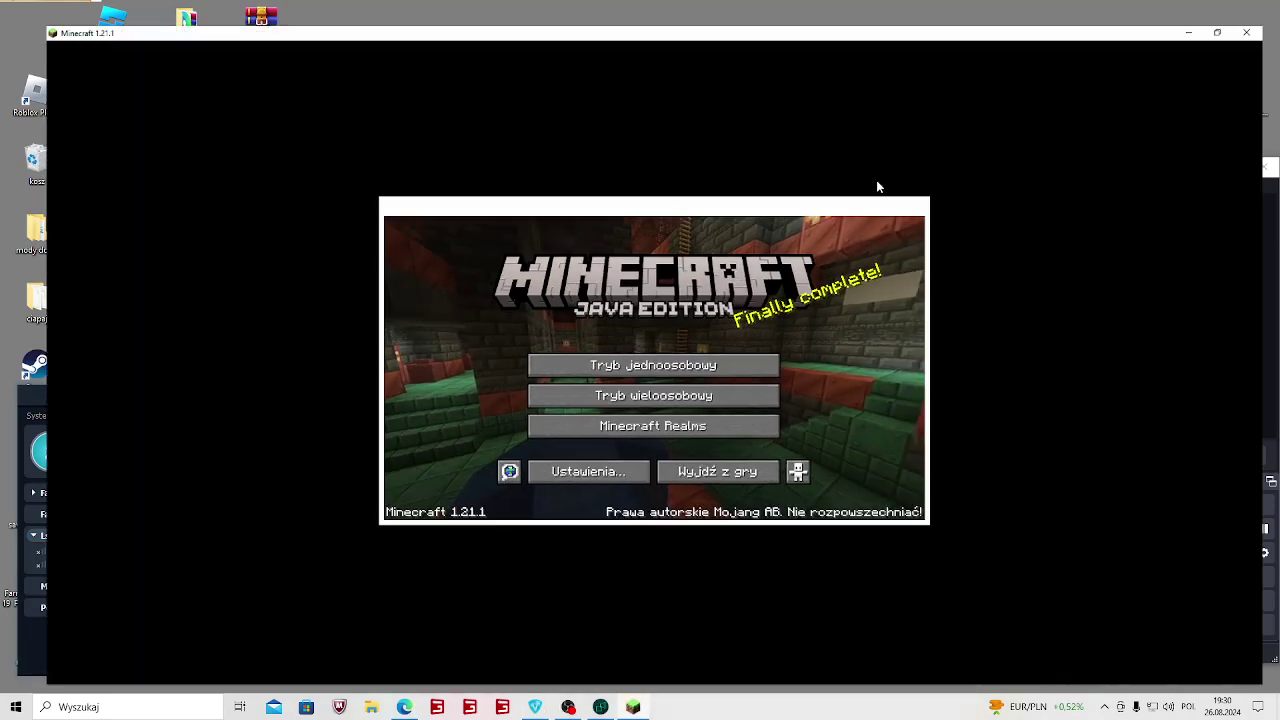
click(502, 402)
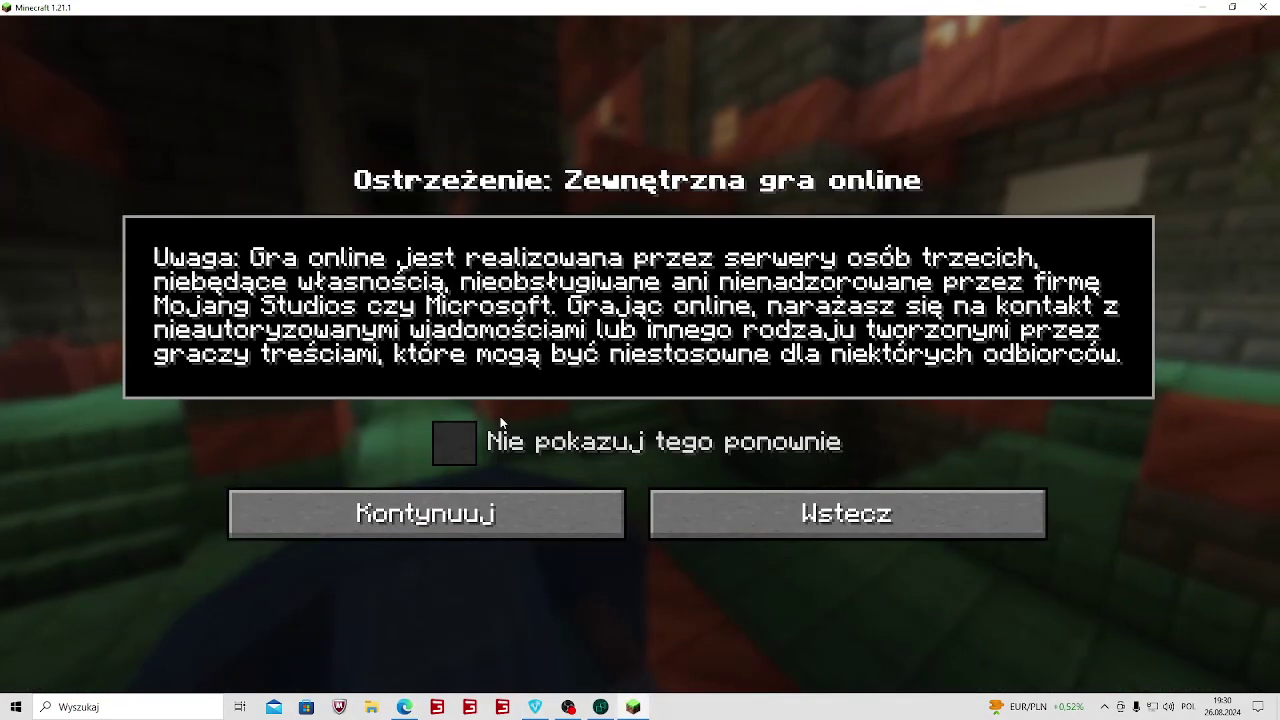
click(455, 443)
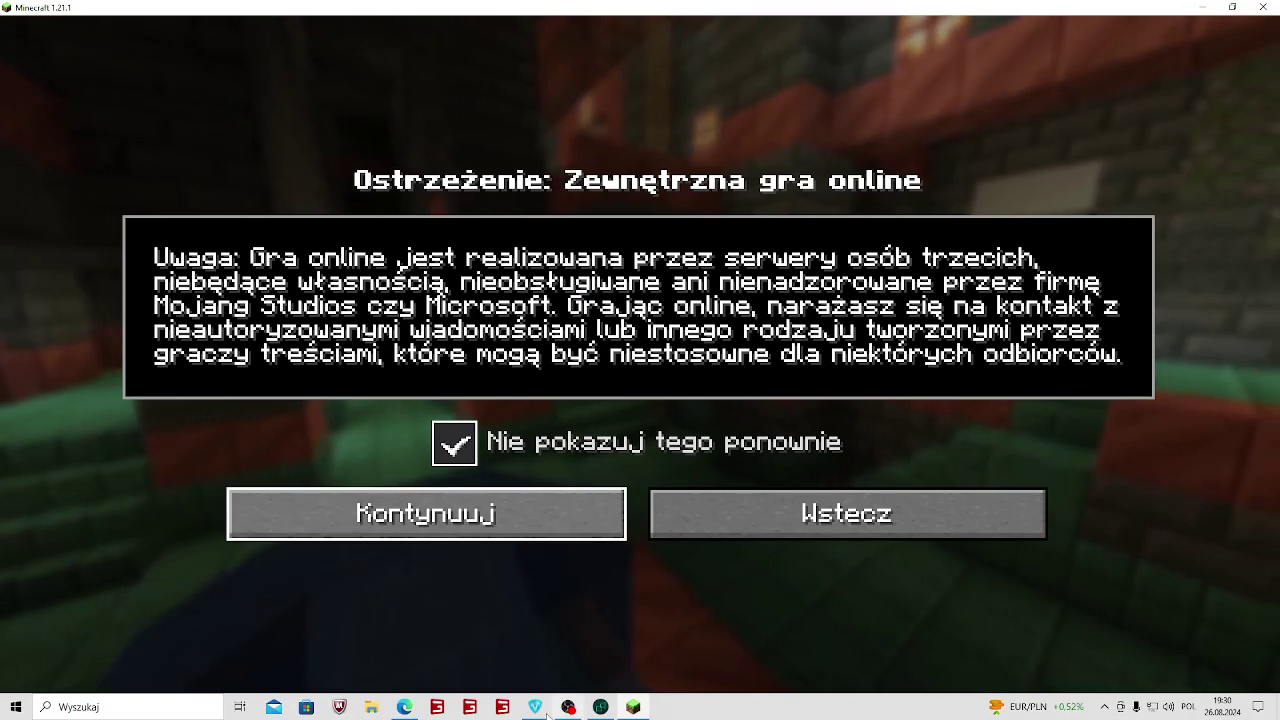
click(426, 513)
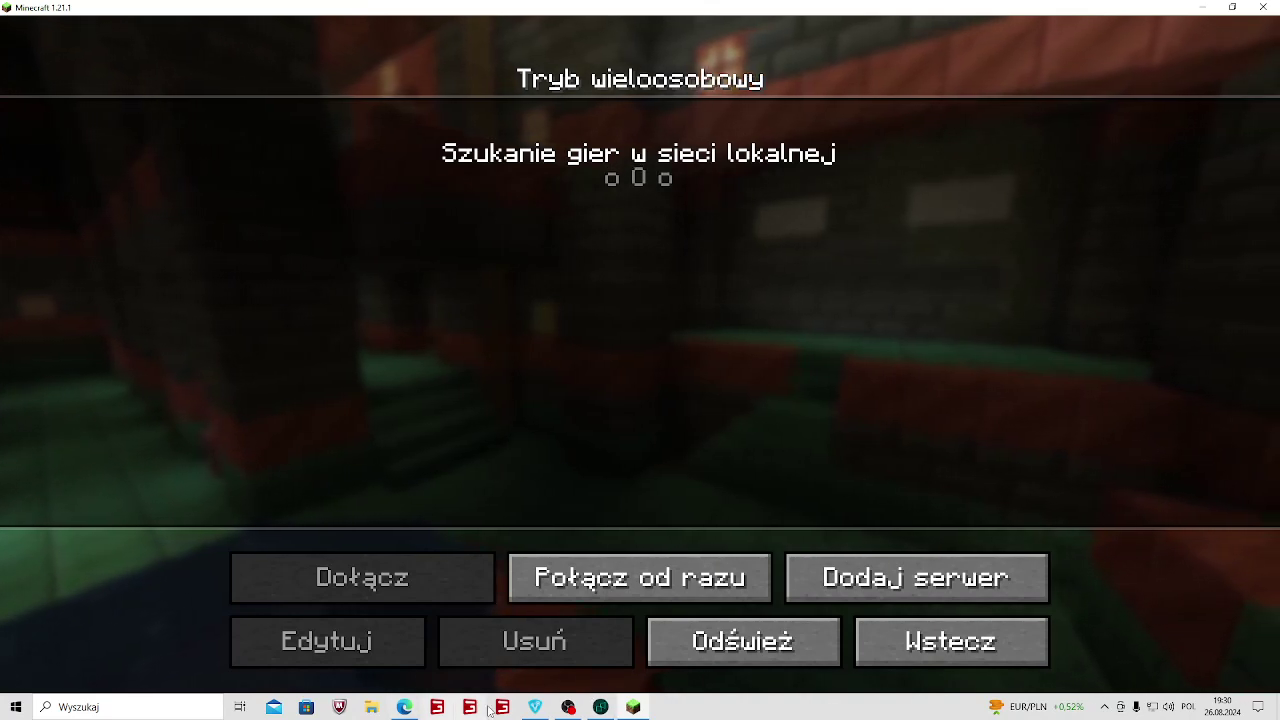
mouse_move(535, 710)
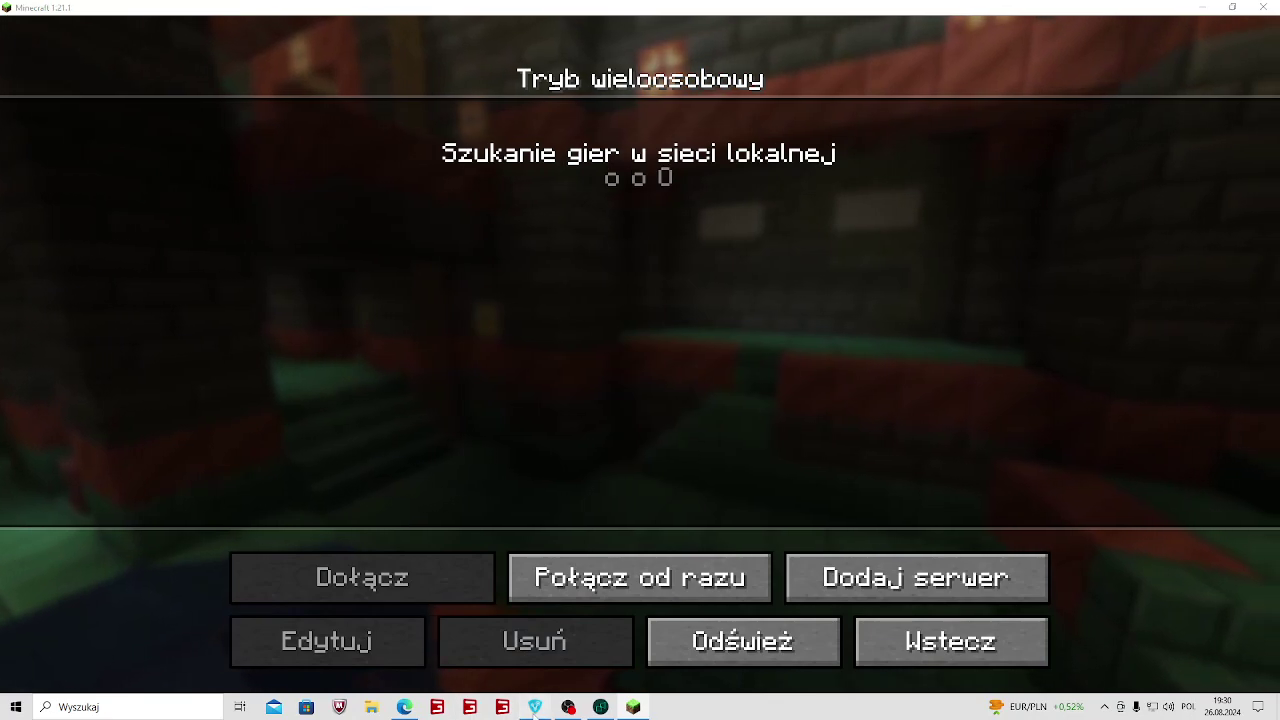
click(535, 707)
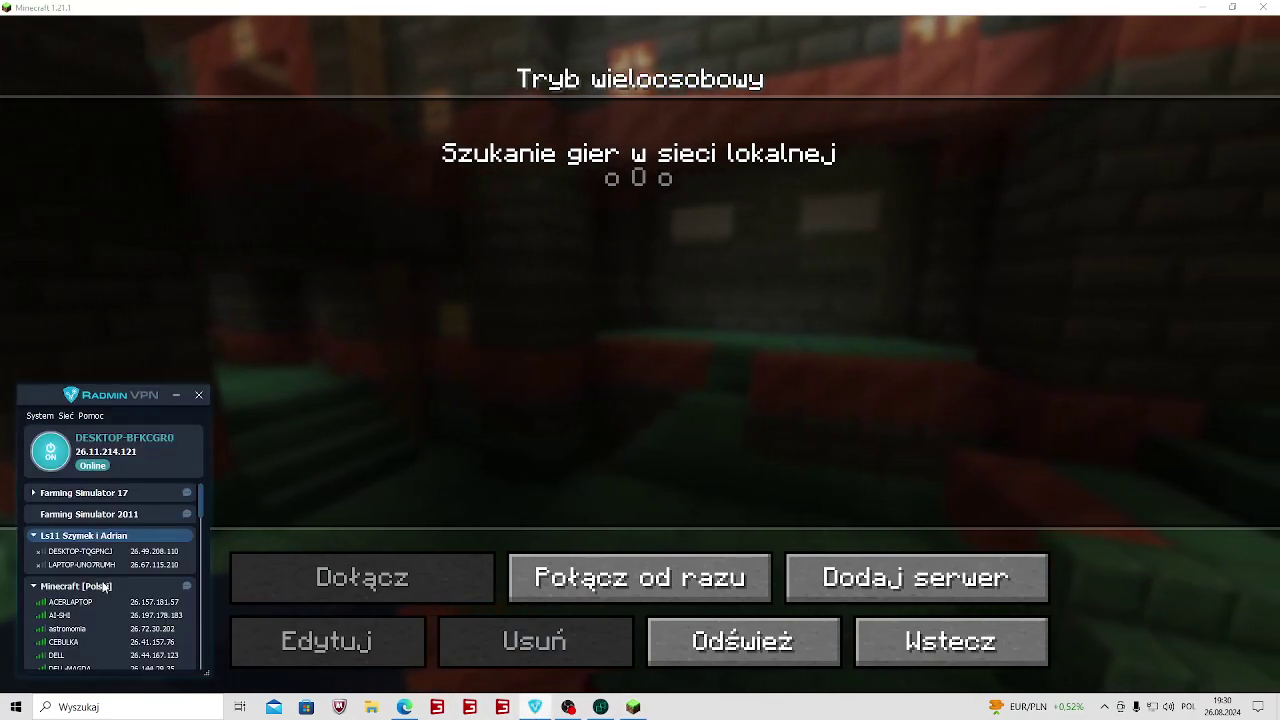
click(97, 586)
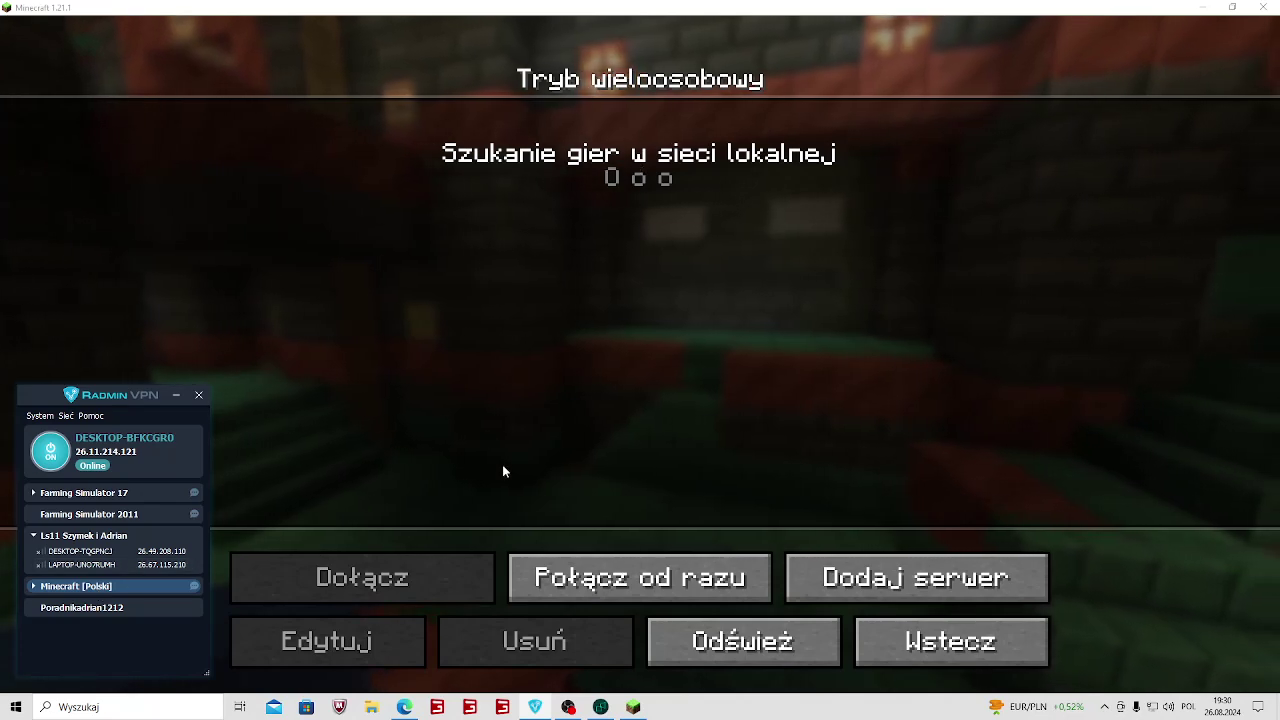
click(348, 395)
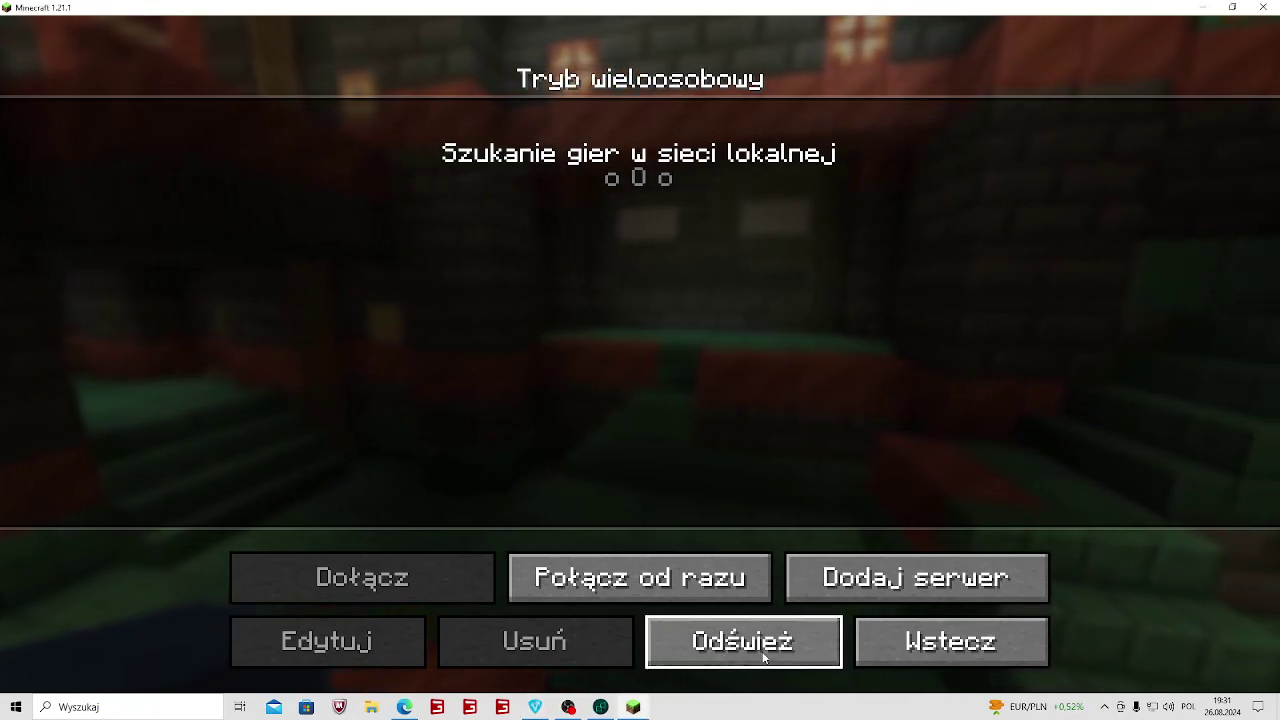
click(940, 638)
click(612, 412)
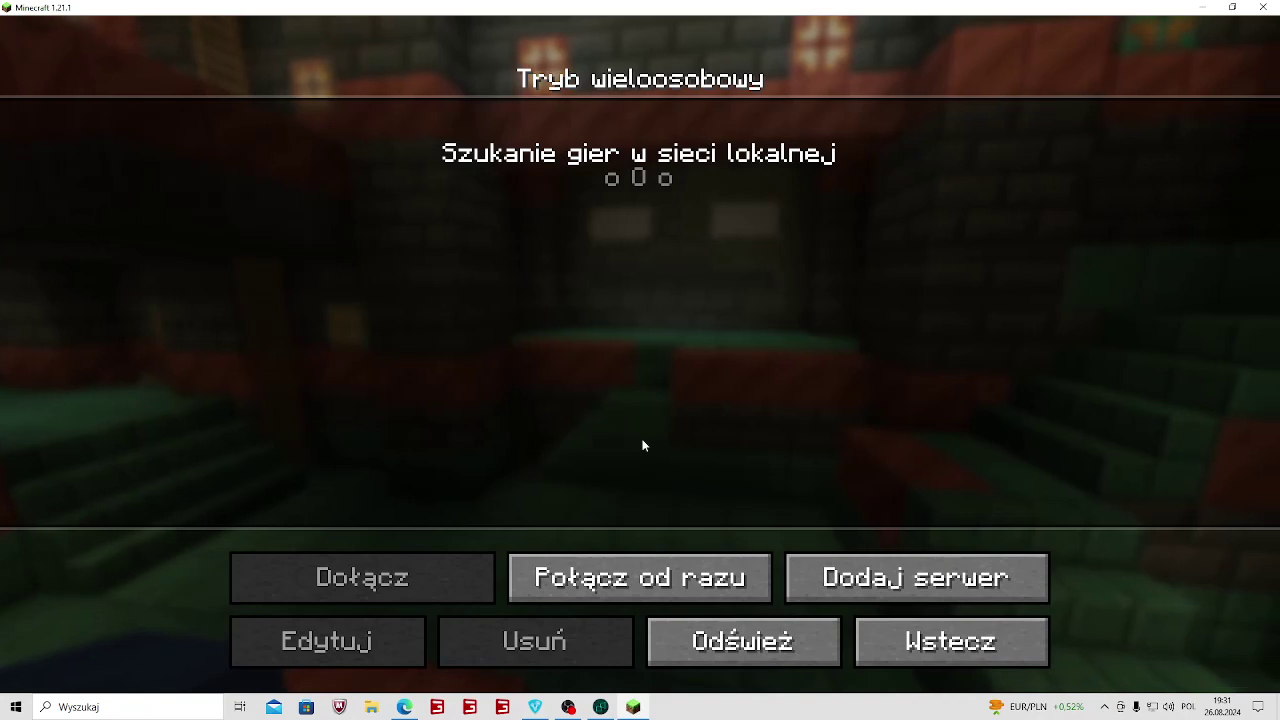
click(535, 707)
click(104, 495)
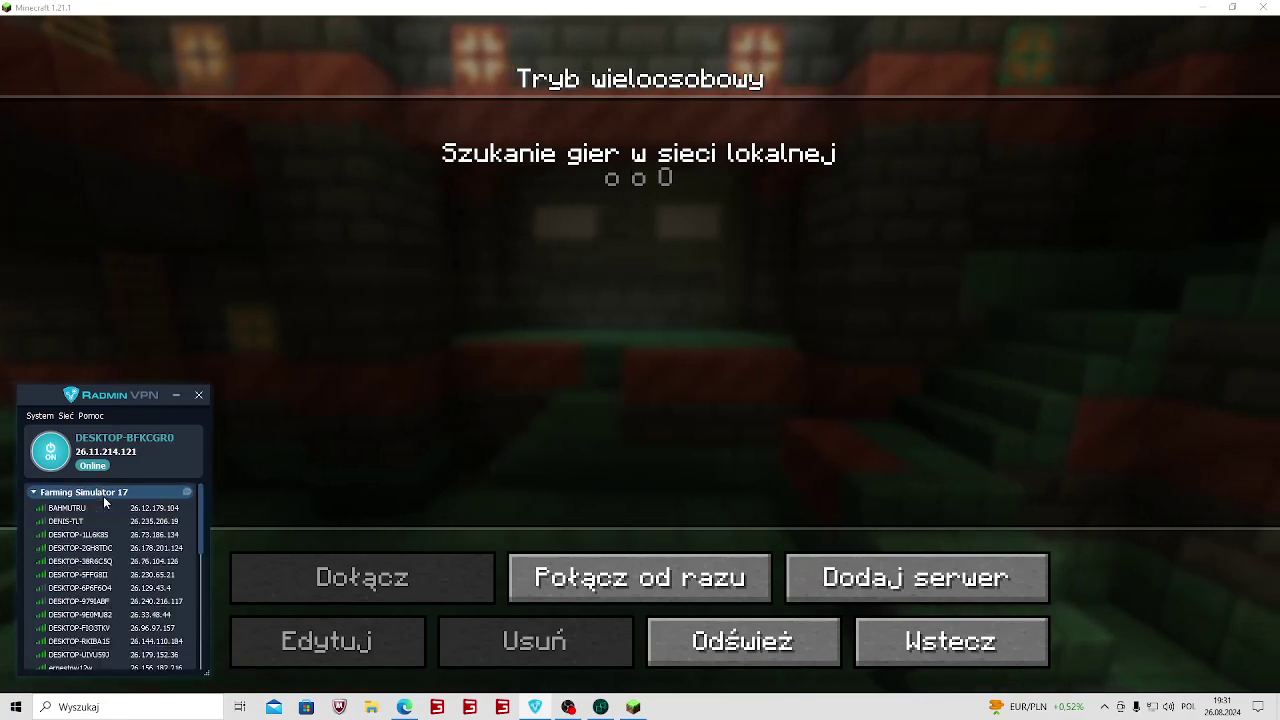
click(808, 649)
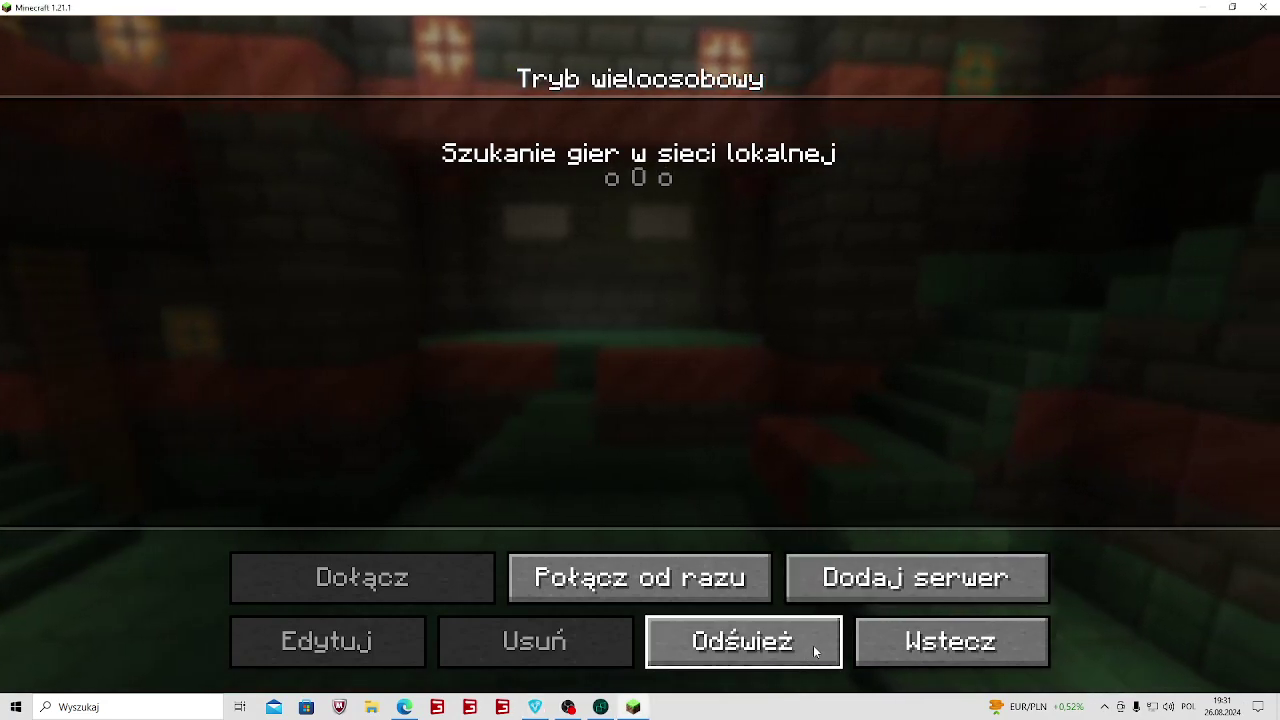
click(860, 646)
click(538, 409)
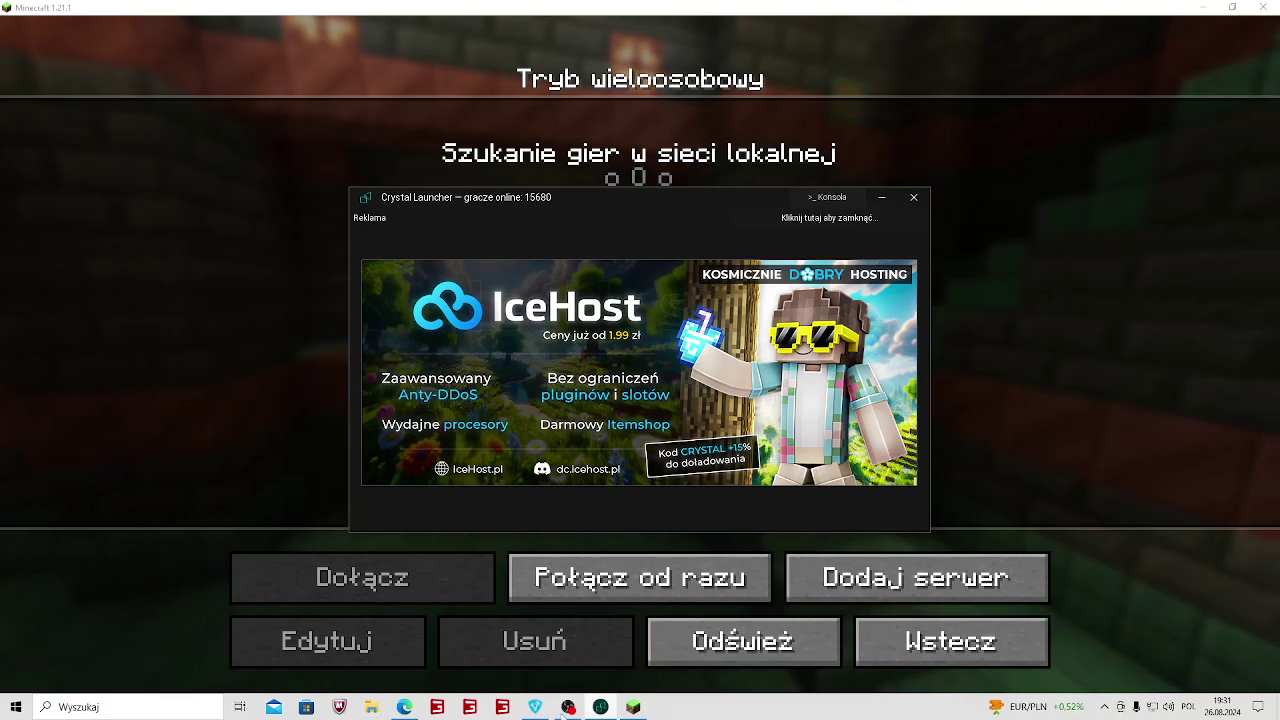
click(600, 707)
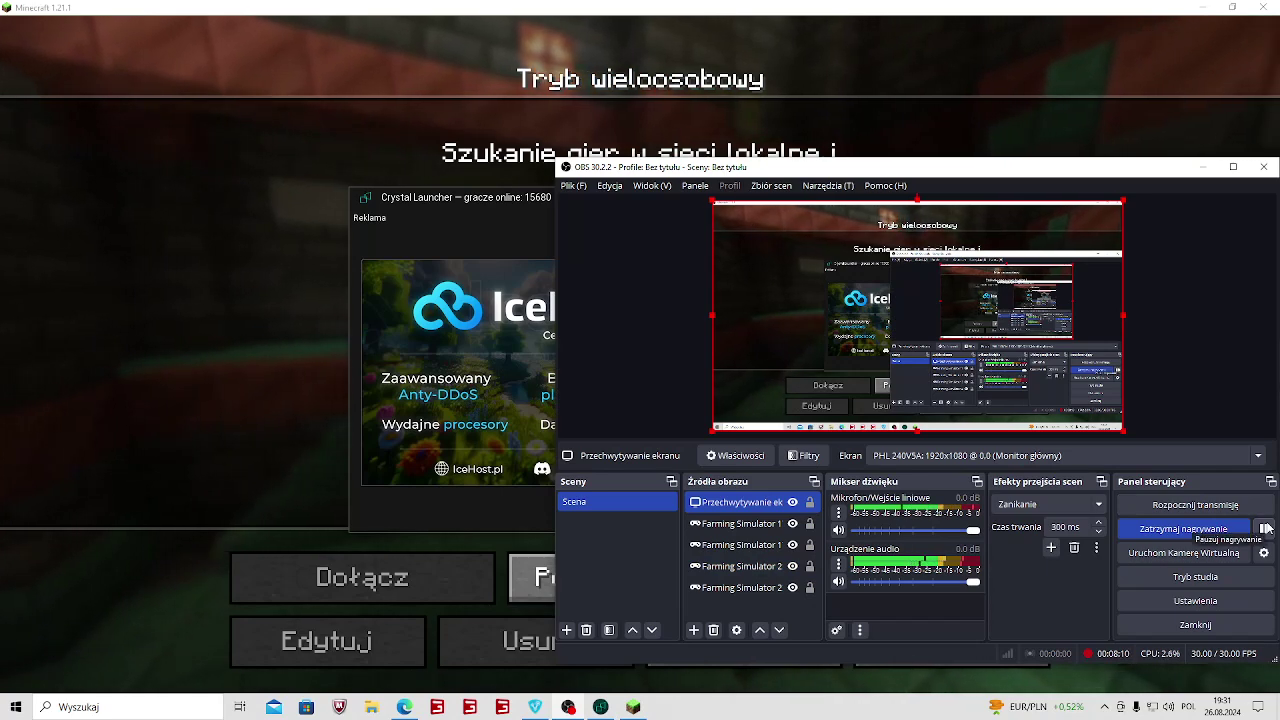
Close the launcher ad; in Radmin VPN collapse Farming Simulator 17 and expand Minecraft [Русский 6].
click(70, 373)
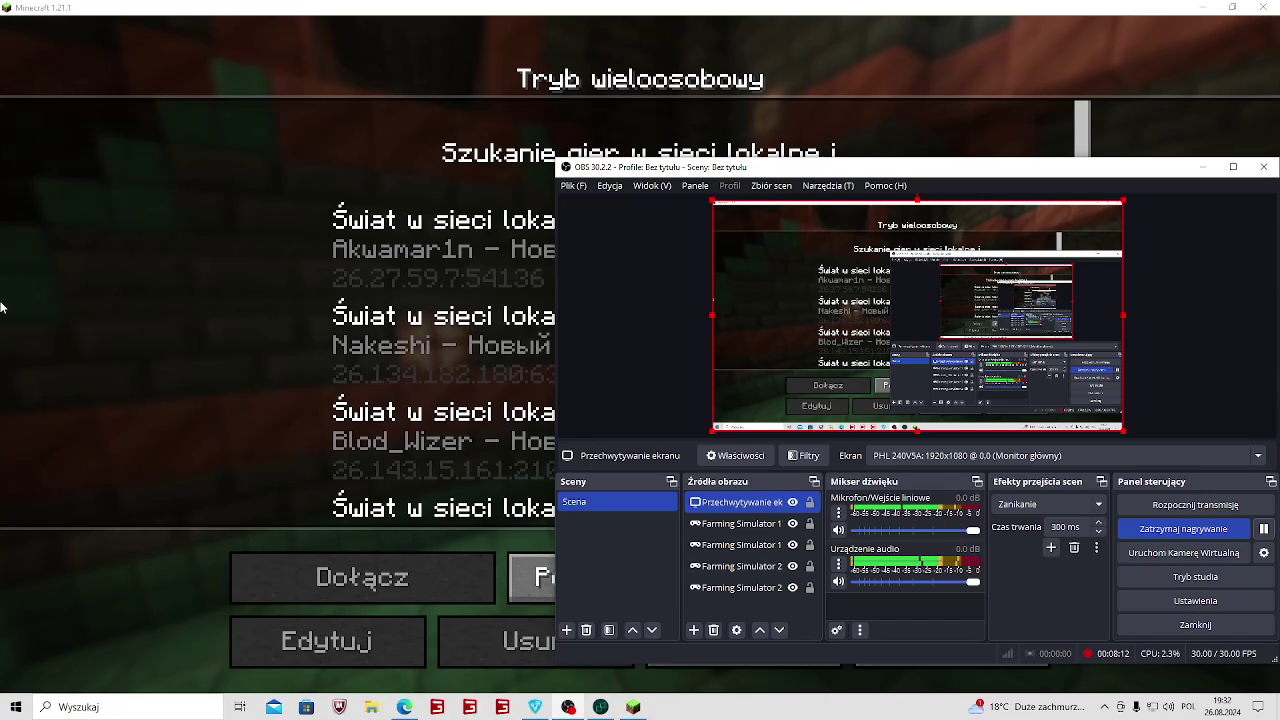
click(90, 318)
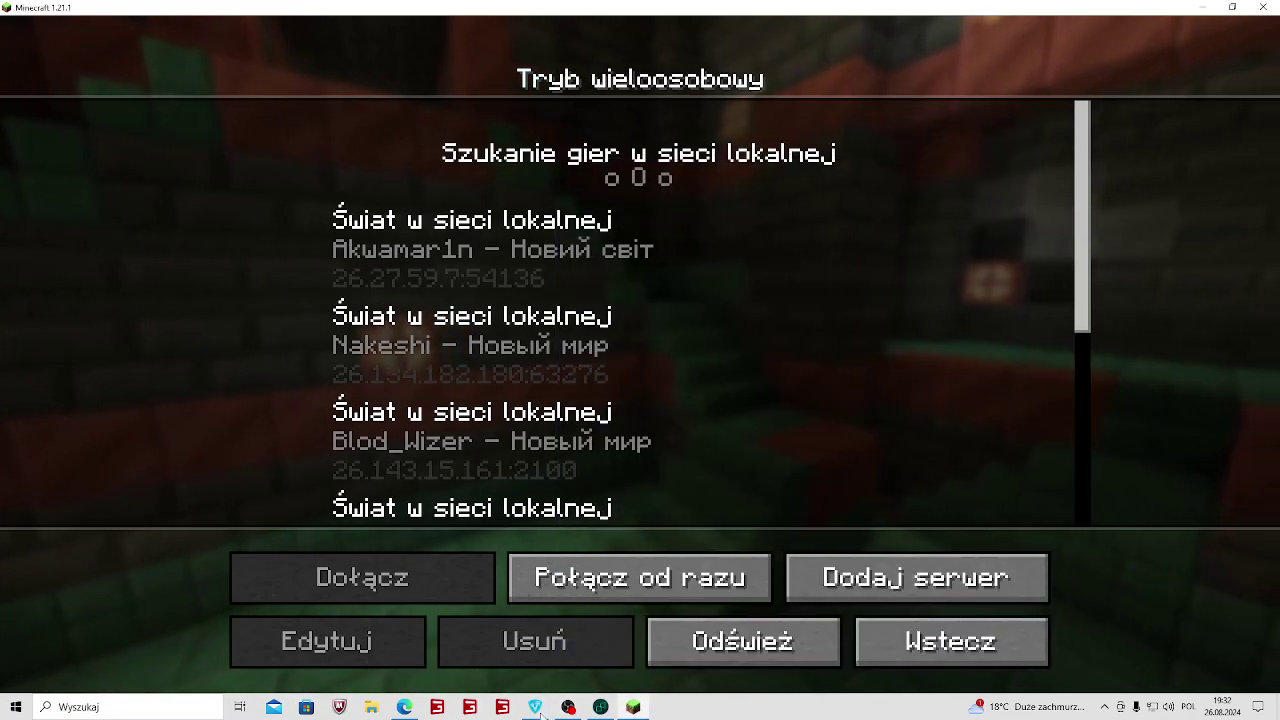
click(535, 707)
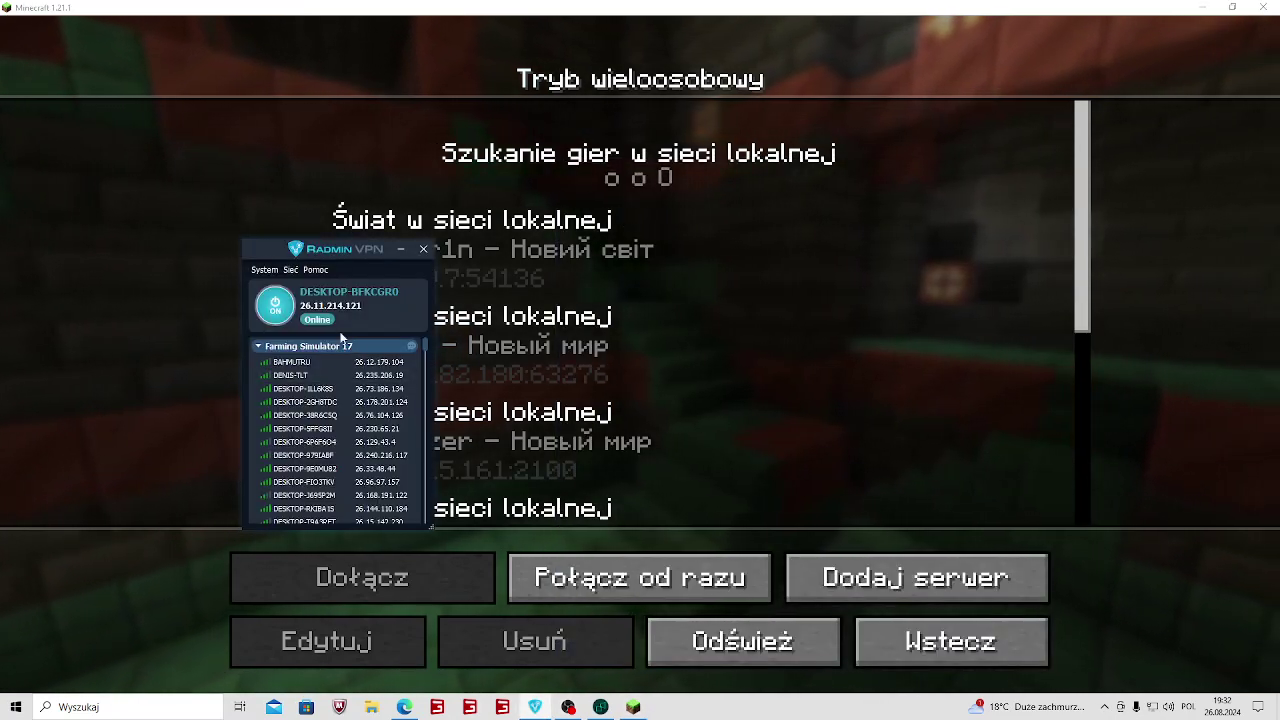
click(258, 346)
click(303, 407)
scroll(294, 397, up, 1)
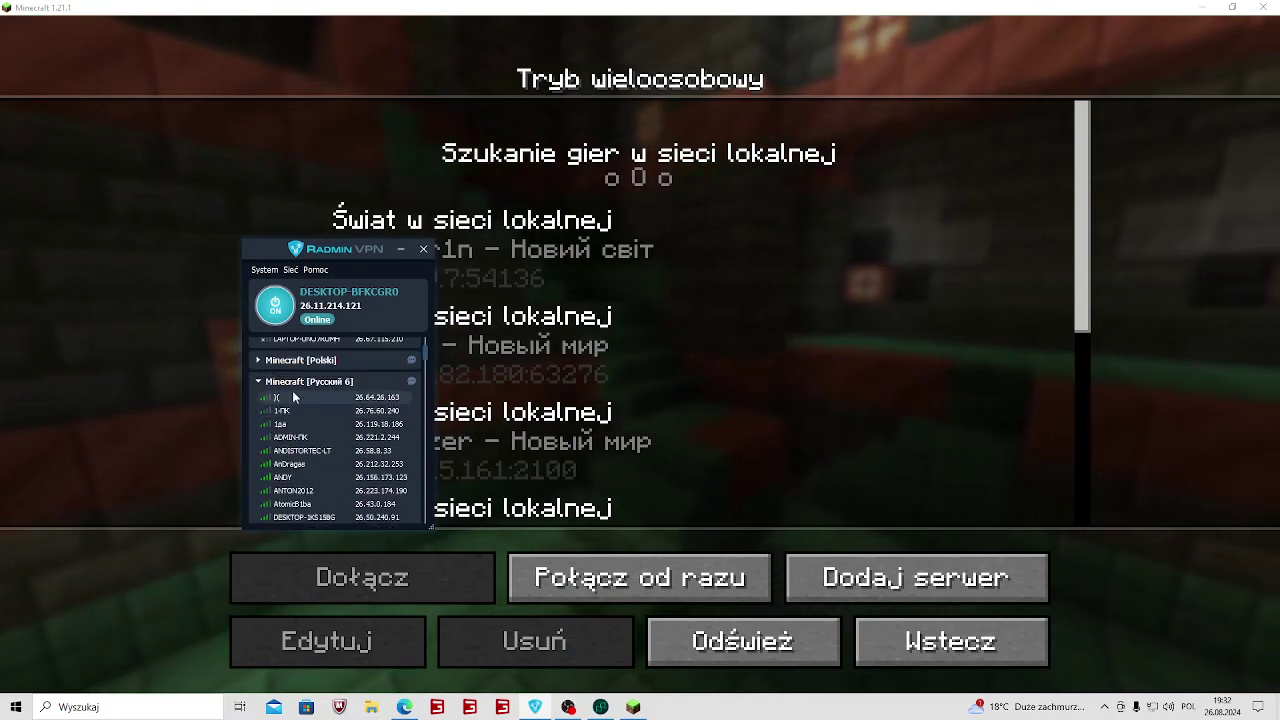
scroll(320, 370, up, 2)
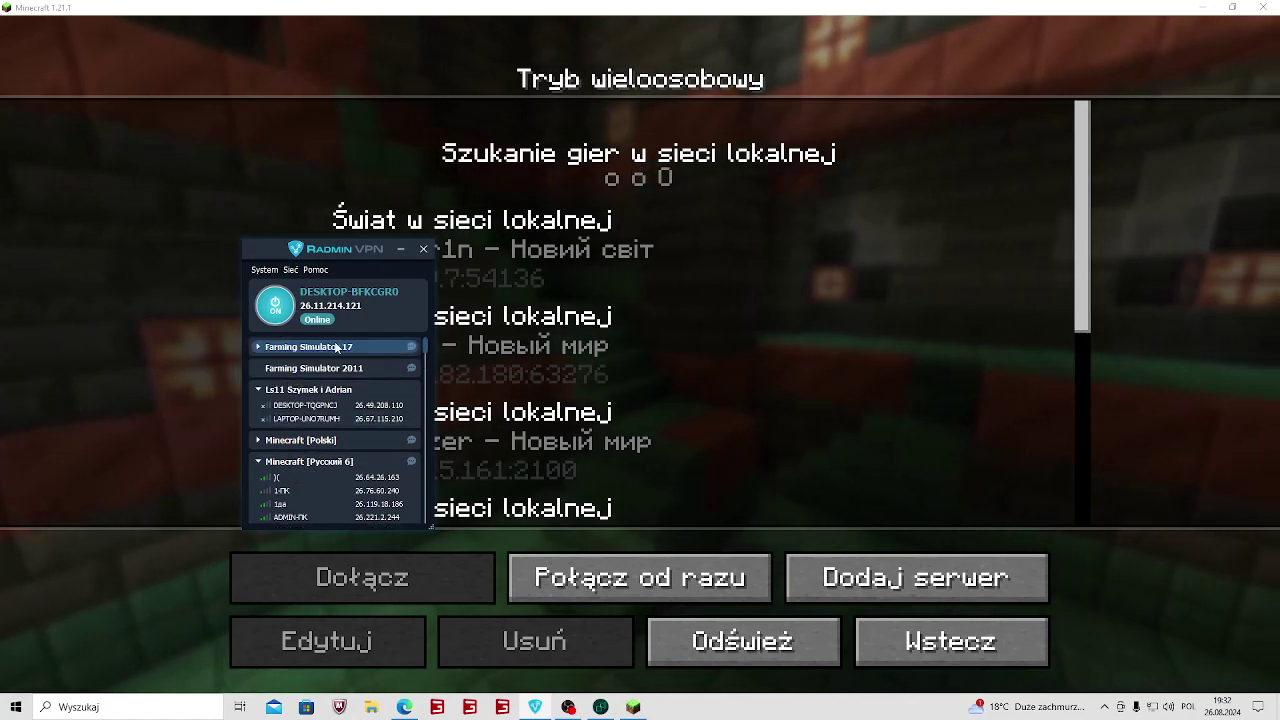
Refresh Minecraft's LAN world list and join the world at 26.143.15.161:2100.
click(197, 220)
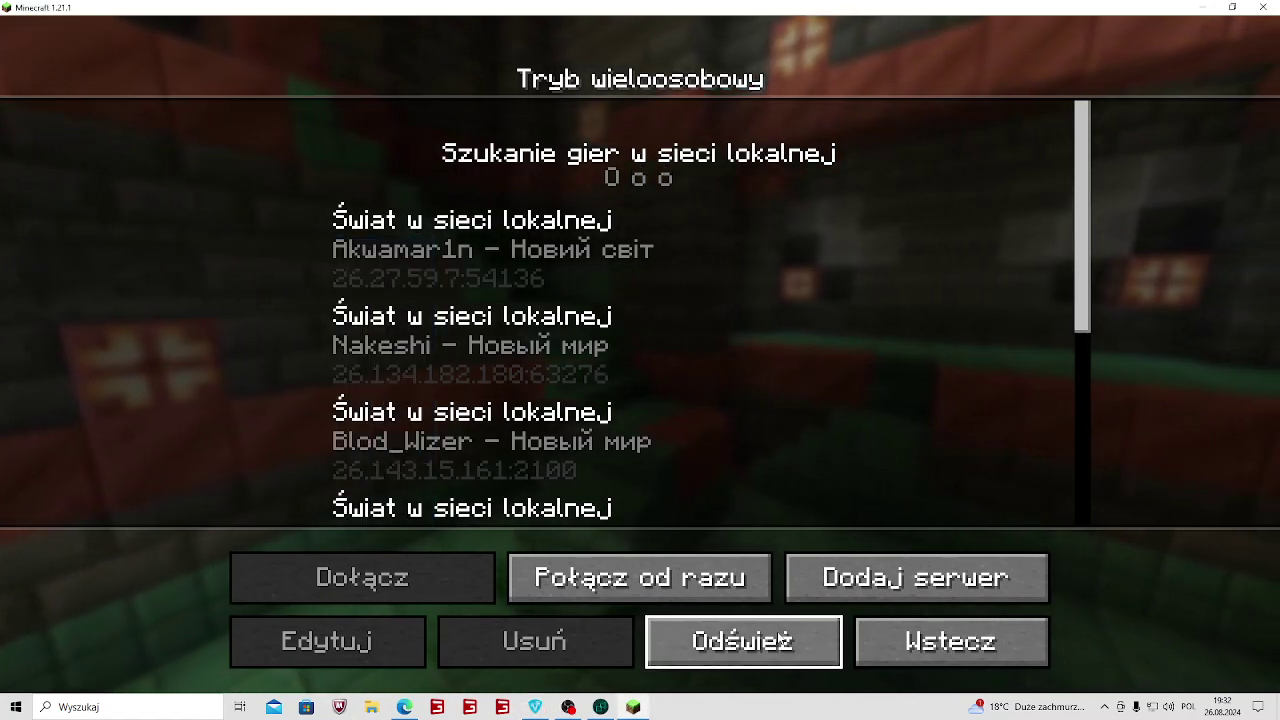
click(743, 641)
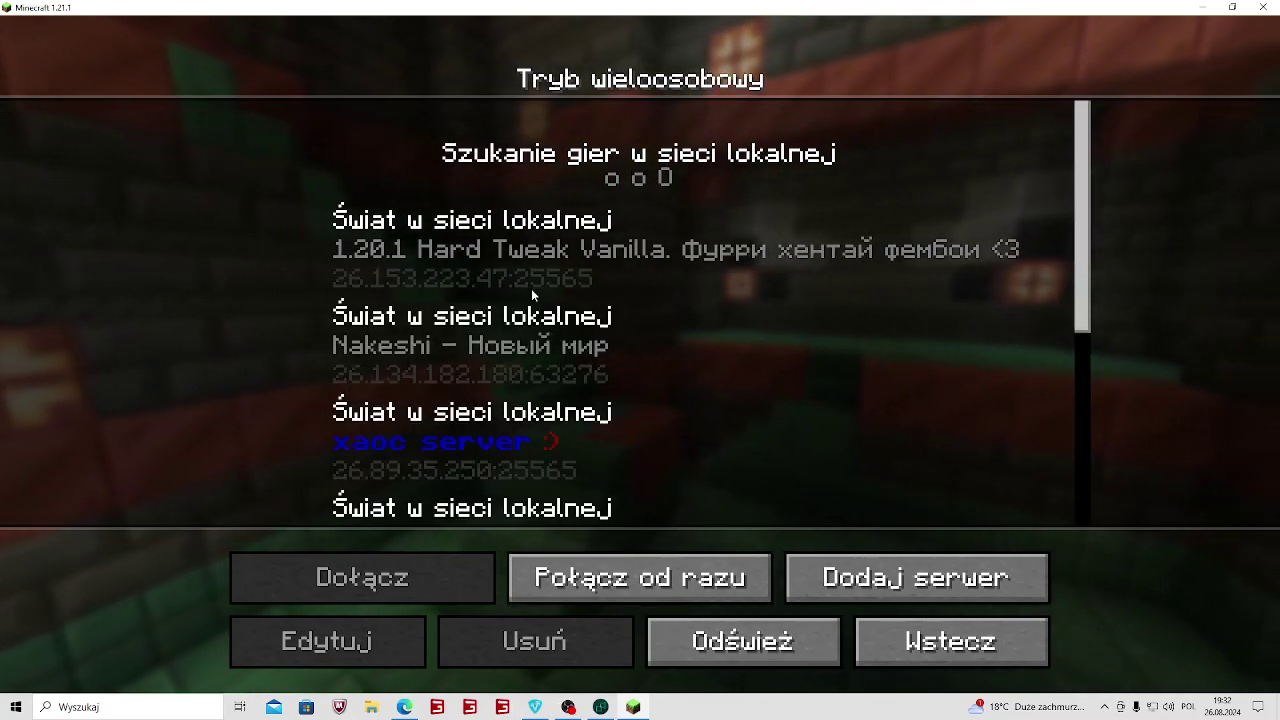
scroll(556, 334, down, 1)
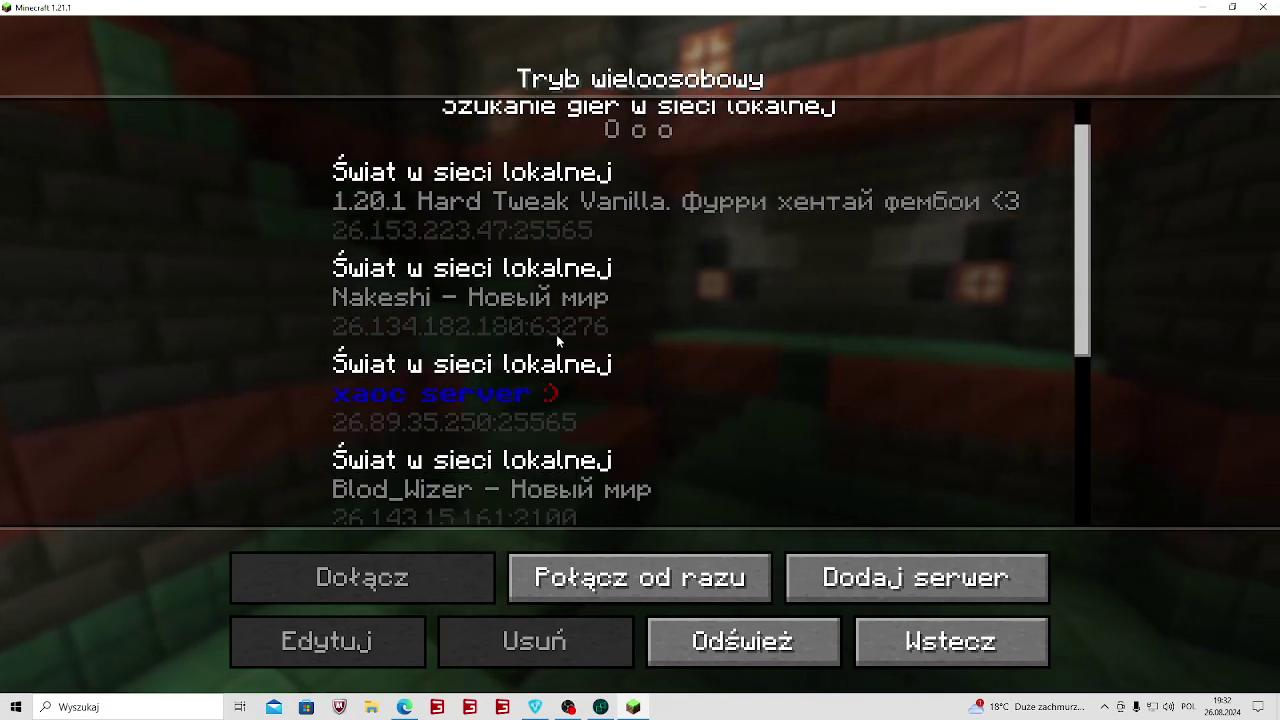
scroll(556, 334, down, 3)
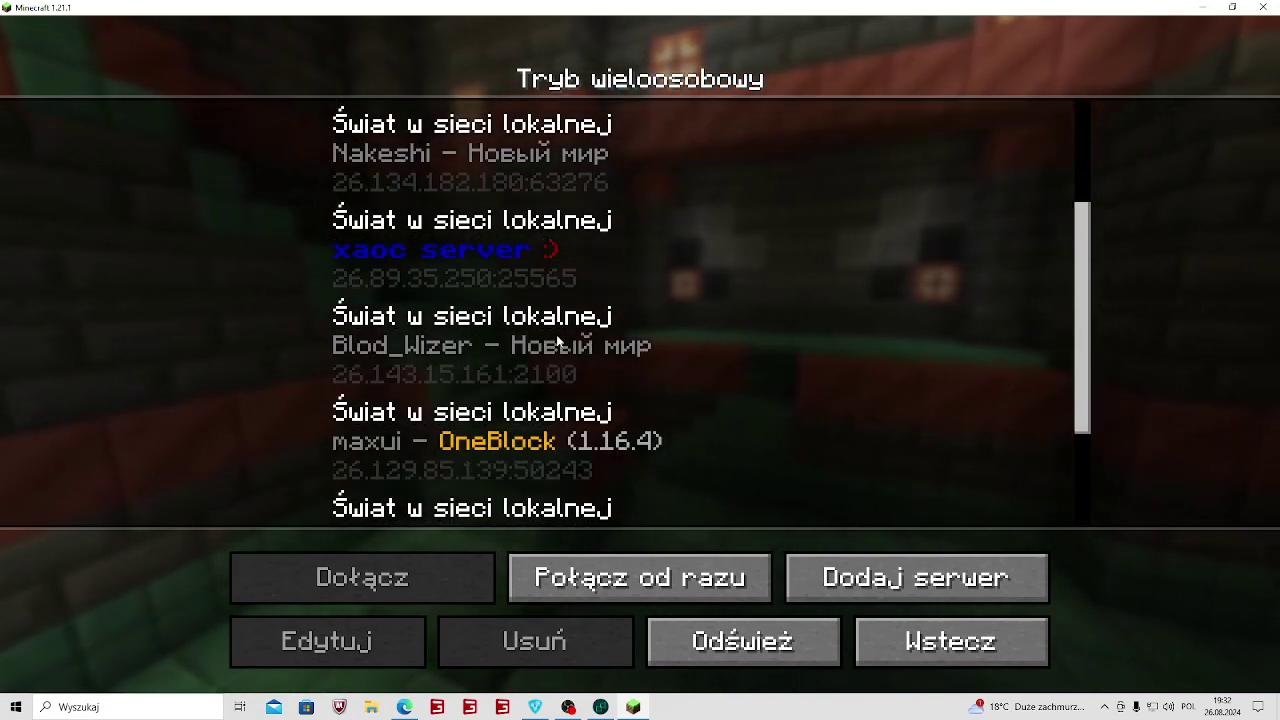
click(511, 344)
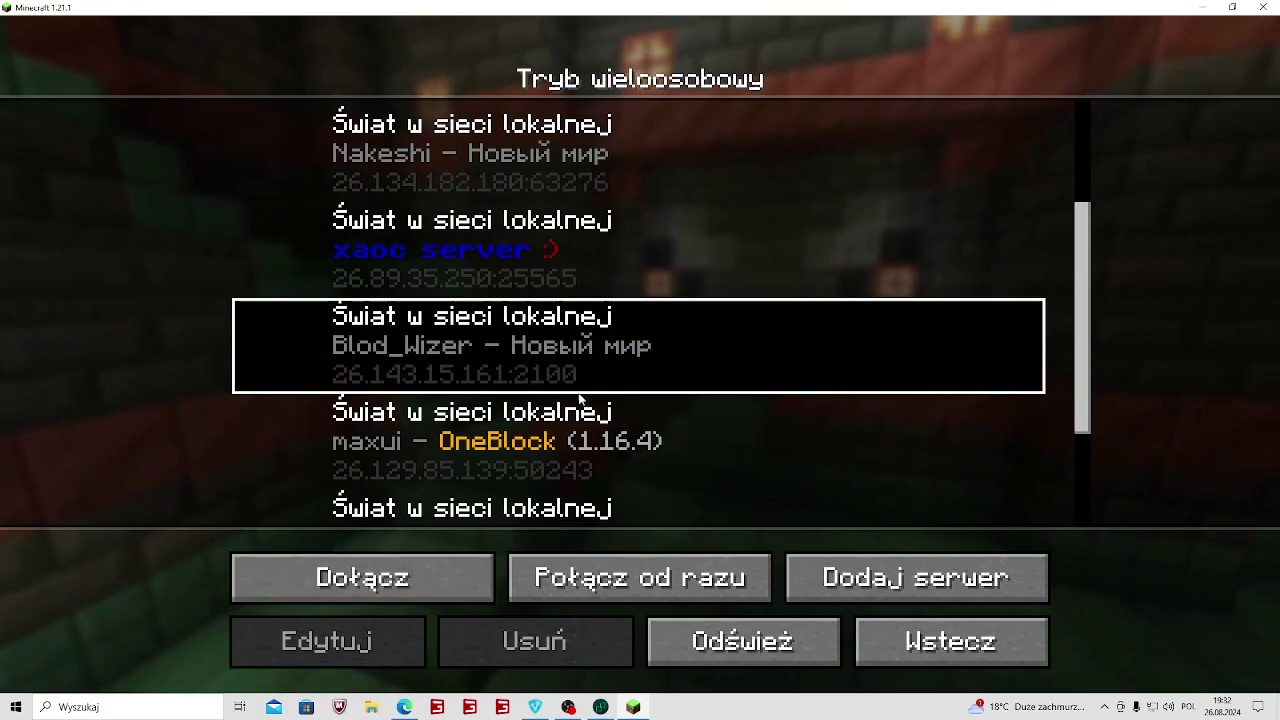
click(431, 597)
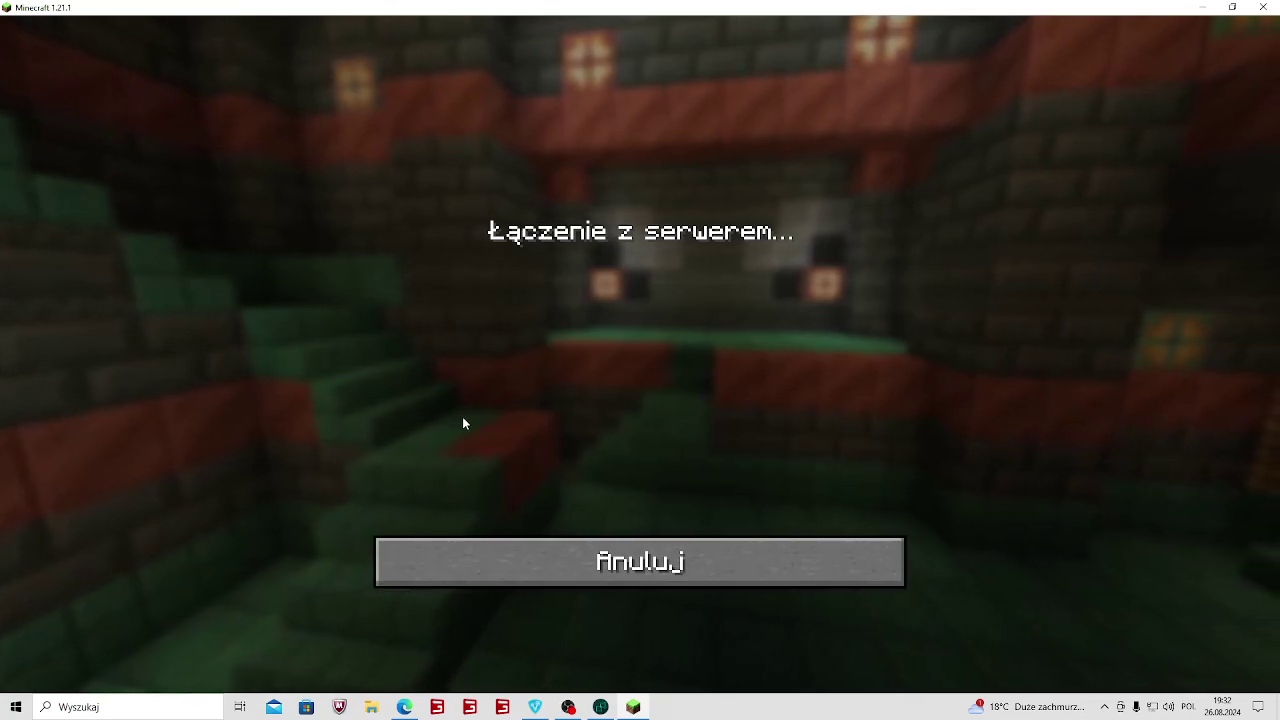